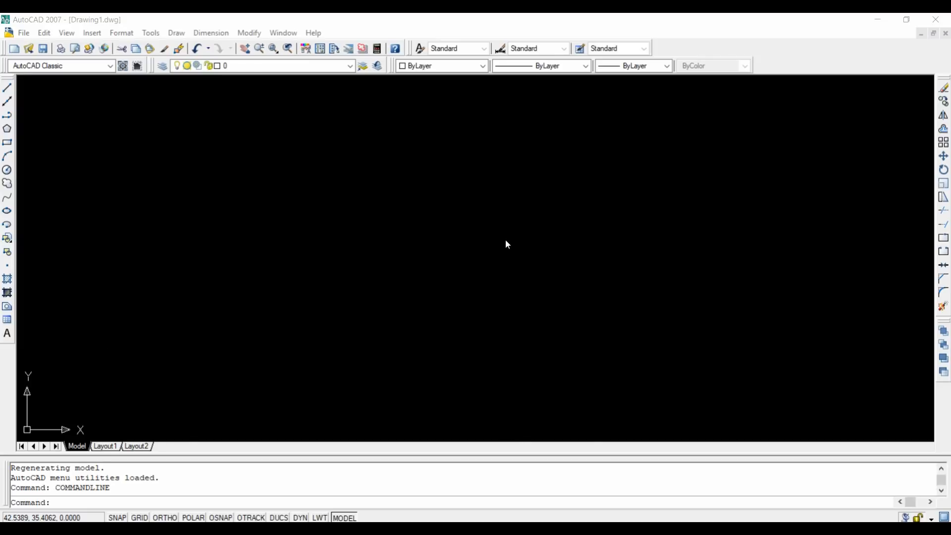
scroll(505, 243, "down", 3)
scroll(500, 237, "up", 3)
scroll(502, 240, "down", 3)
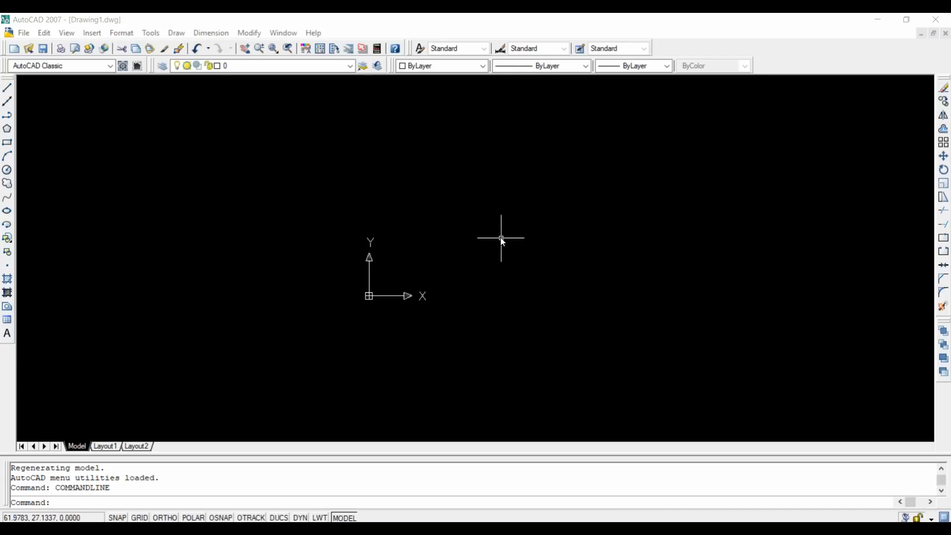
scroll(501, 240, "up", 3)
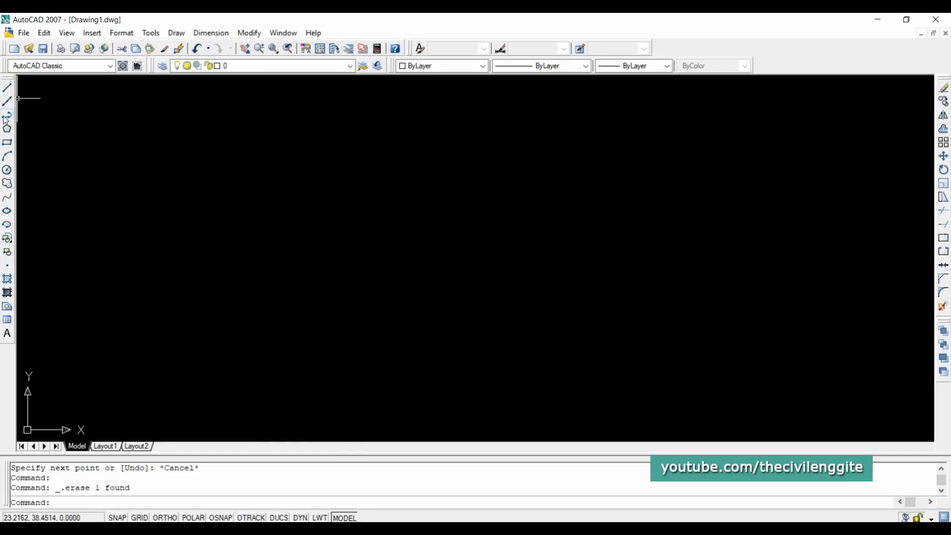
Draw a single, nearly horizontal line across the middle of the empty drawing area.
left_click(8, 88)
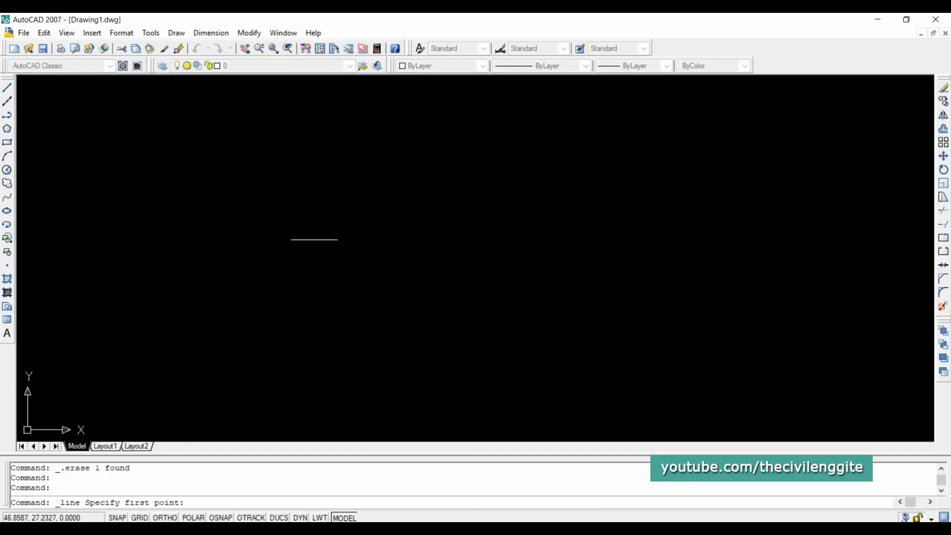
left_click(255, 230)
left_click(553, 235)
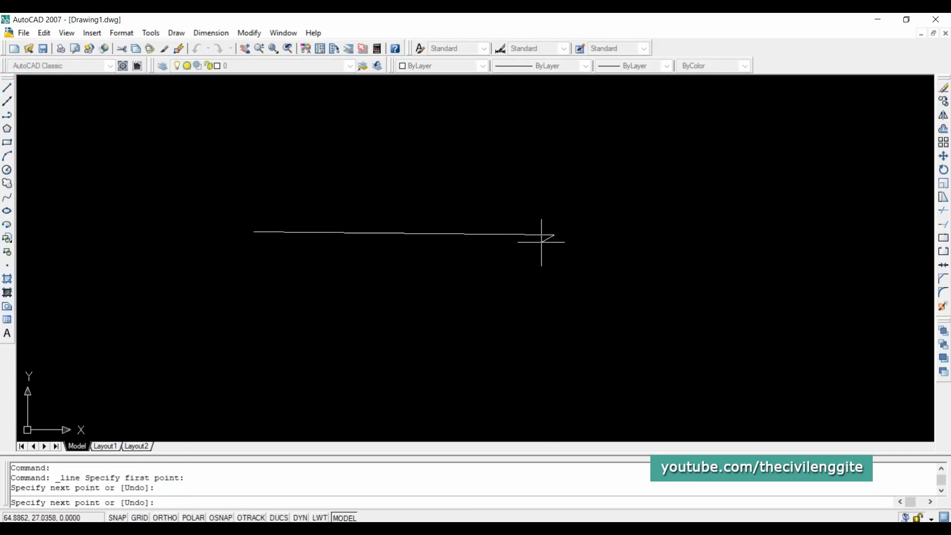
key("Escape")
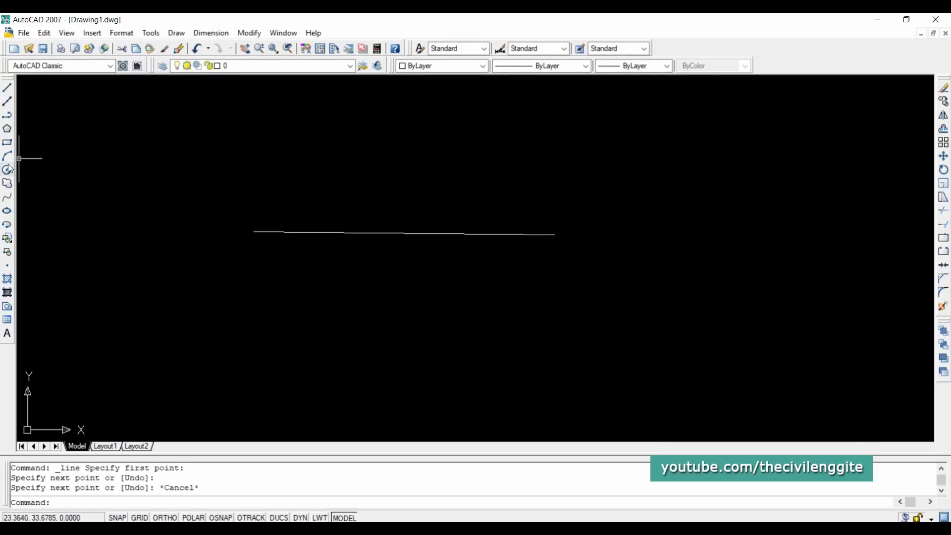
Draw a small circle just below the starting end of the line.
left_click(7, 169)
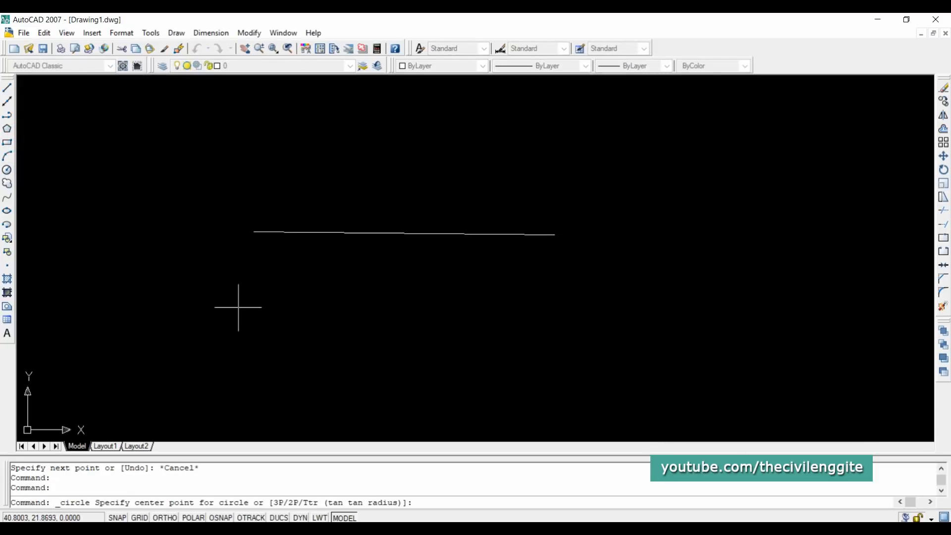
left_click(269, 294)
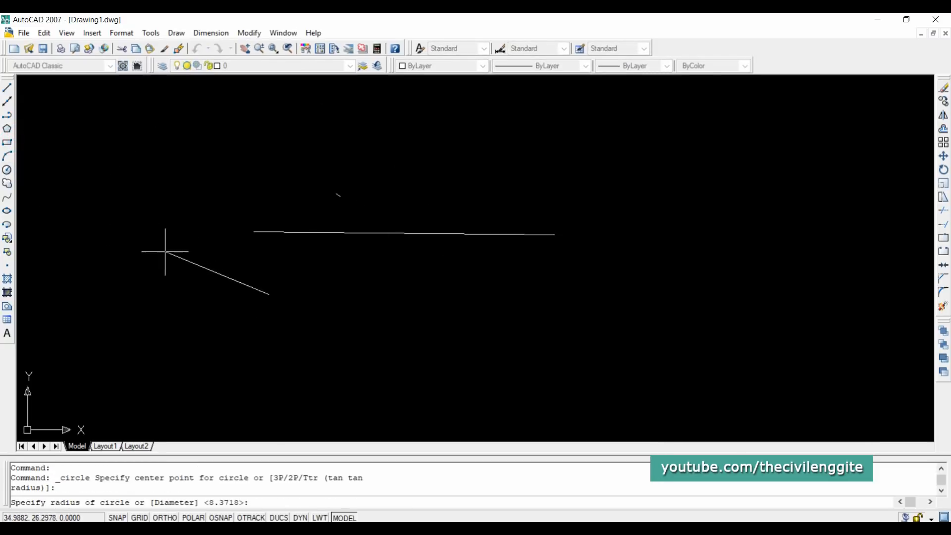
left_click(262, 321)
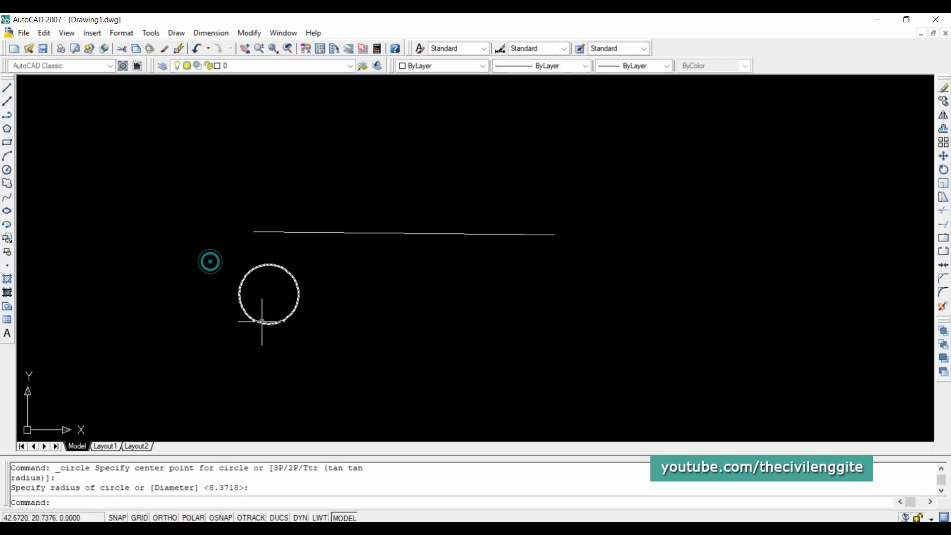
key("Escape")
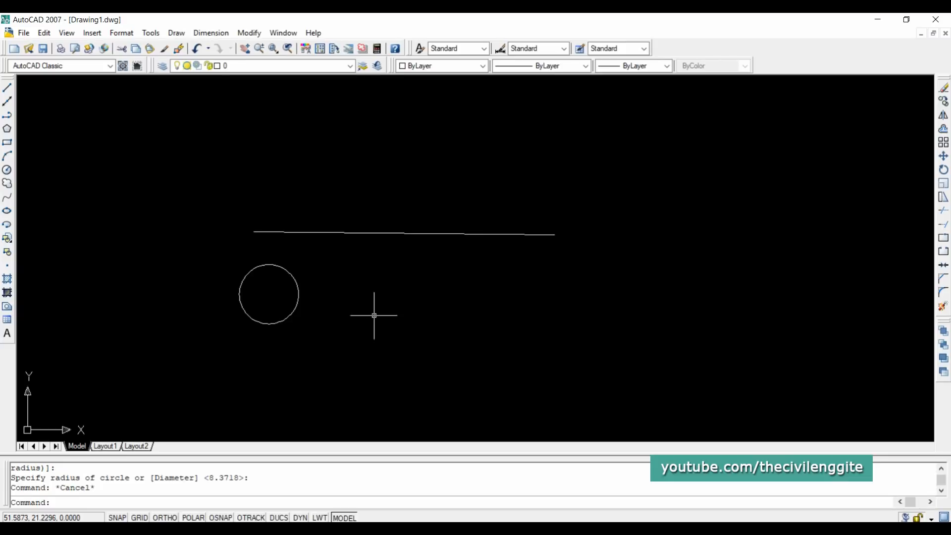
Draw a second, shorter and nearly horizontal line above the first one with the Line command.
type("l")
key("Return")
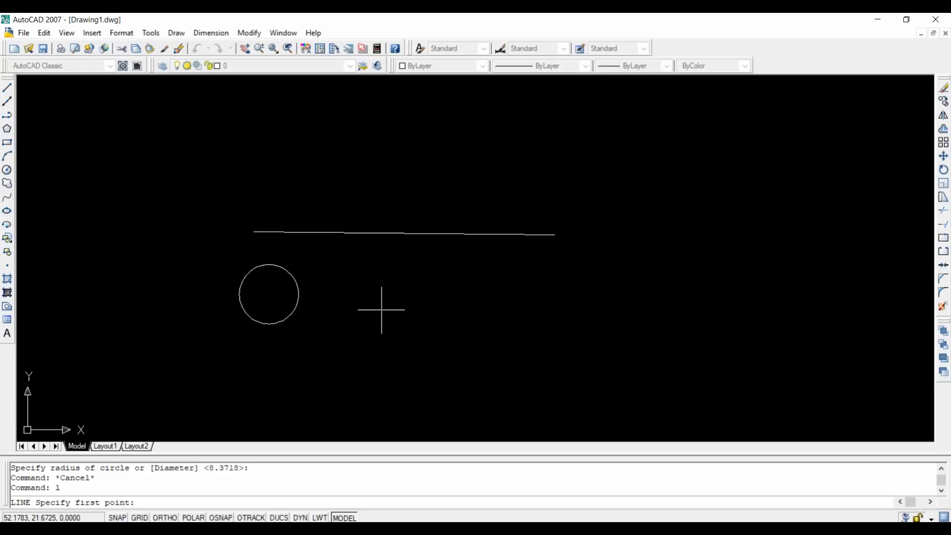
left_click(329, 152)
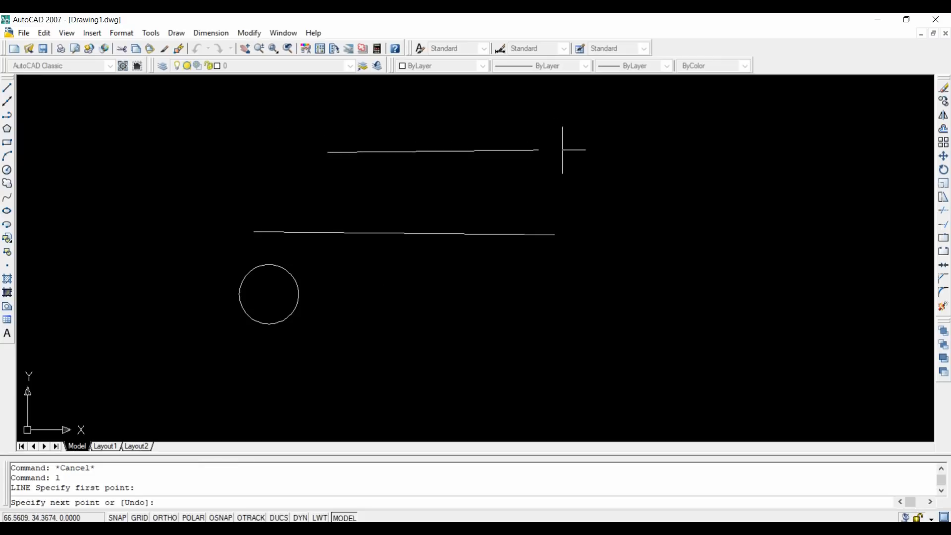
left_click(561, 149)
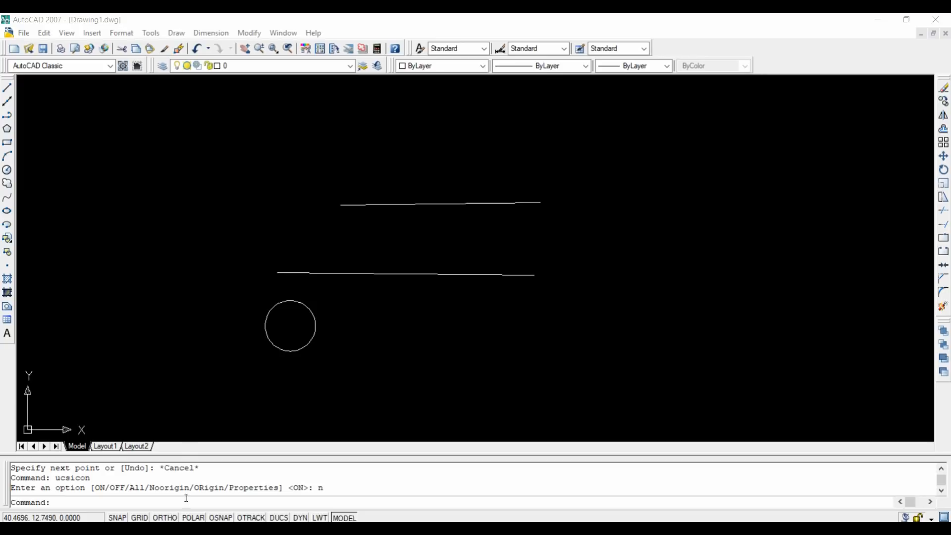
Run the ucsicon command and set the UCS icon to the Noorigin option.
left_click(149, 401)
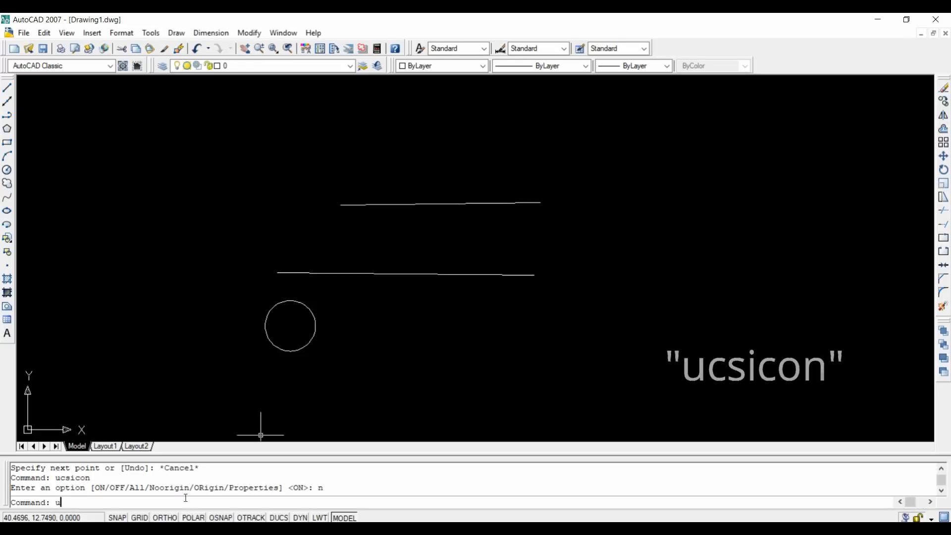
type("ucsicom")
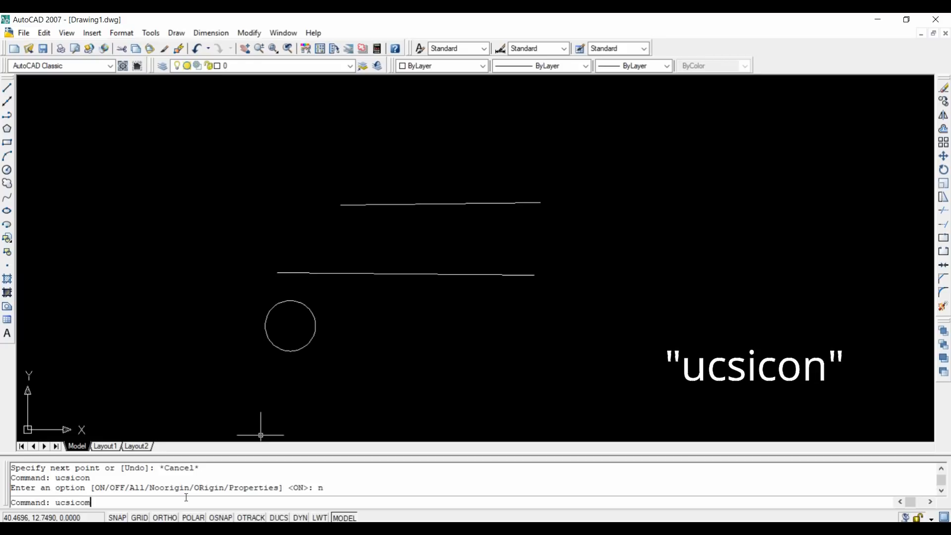
key("BackSpace")
type("n")
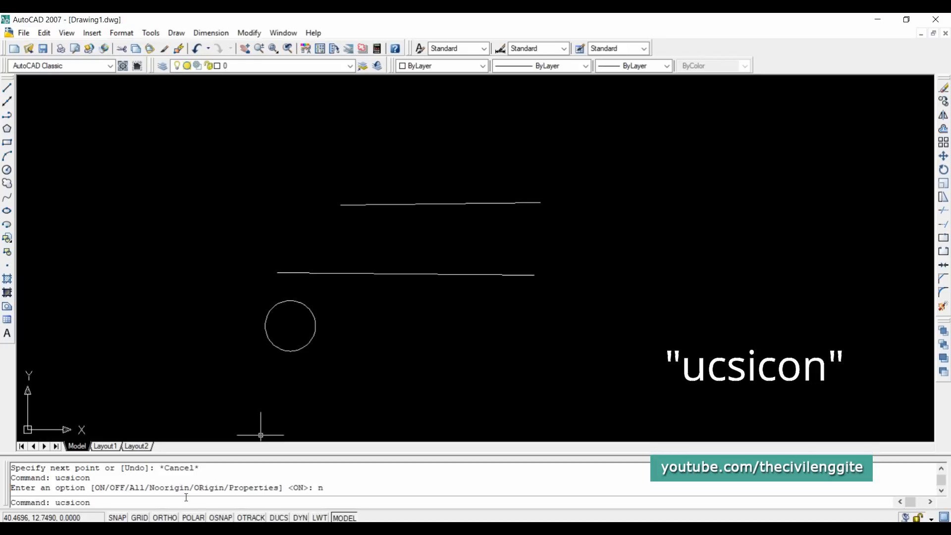
key("Return")
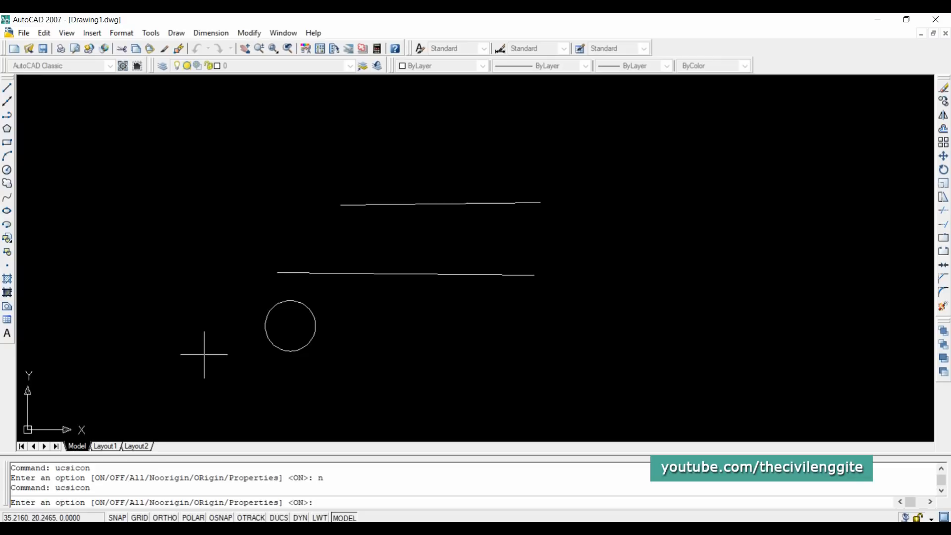
type("n")
key("Return")
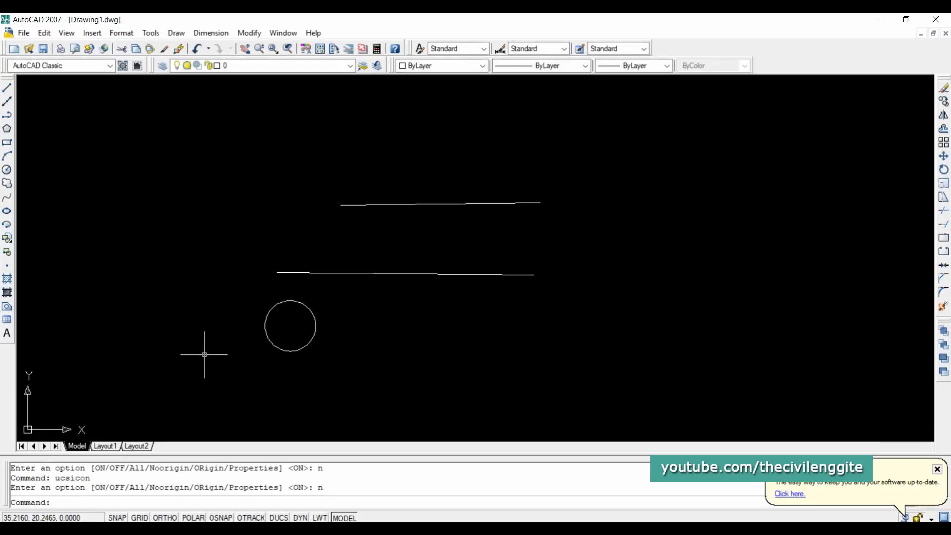
Check the position of the UCS icon at different zoom levels of the drawing.
scroll(515, 258, "up", 10)
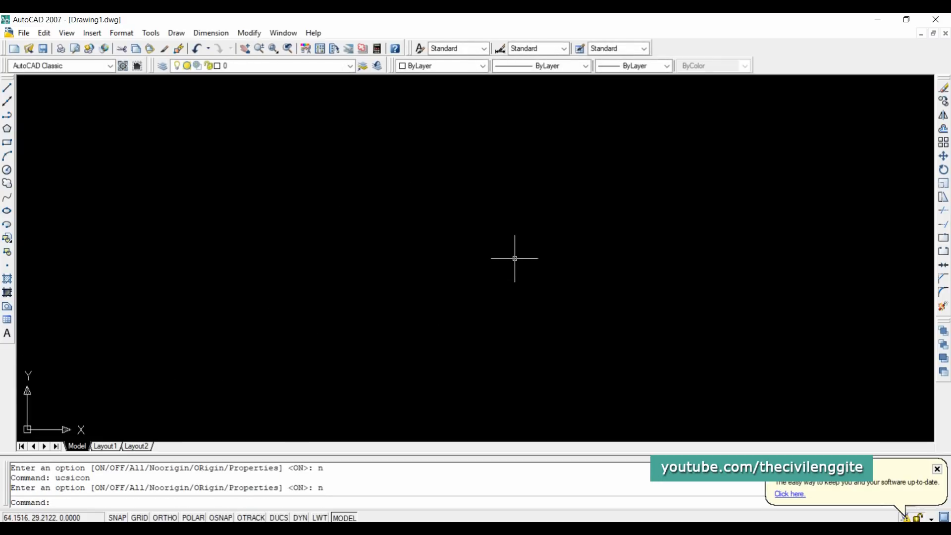
scroll(515, 258, "down", 10)
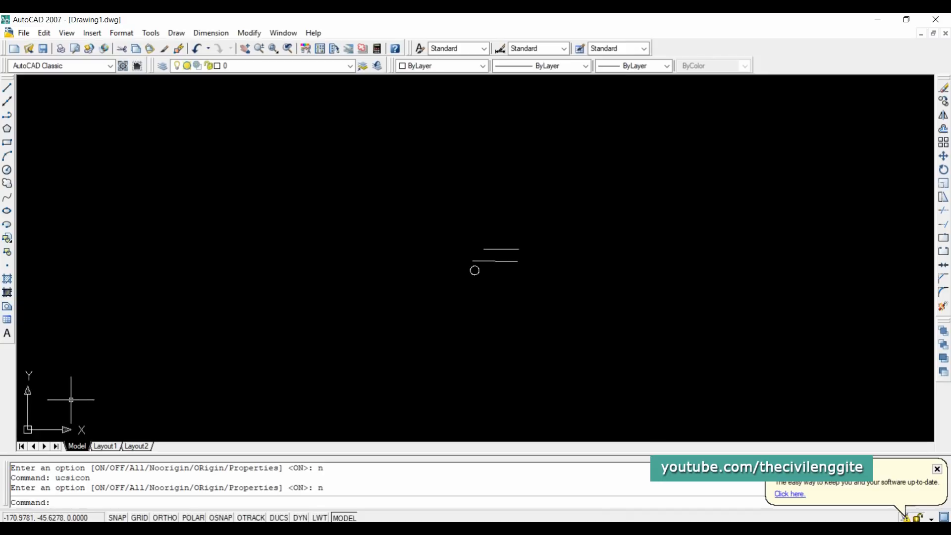
scroll(534, 258, "up", 3)
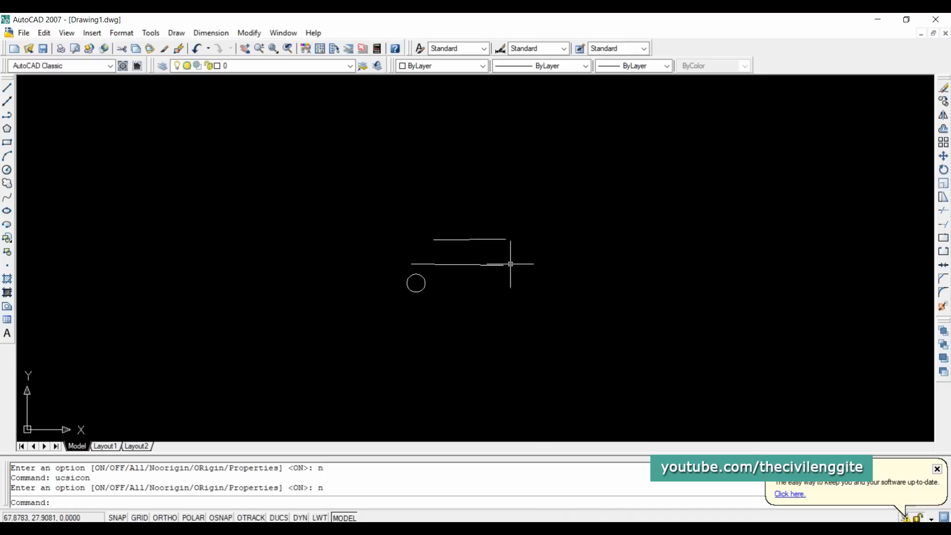
scroll(376, 276, "up", 4)
scroll(722, 239, "up", 2)
scroll(721, 240, "down", 4)
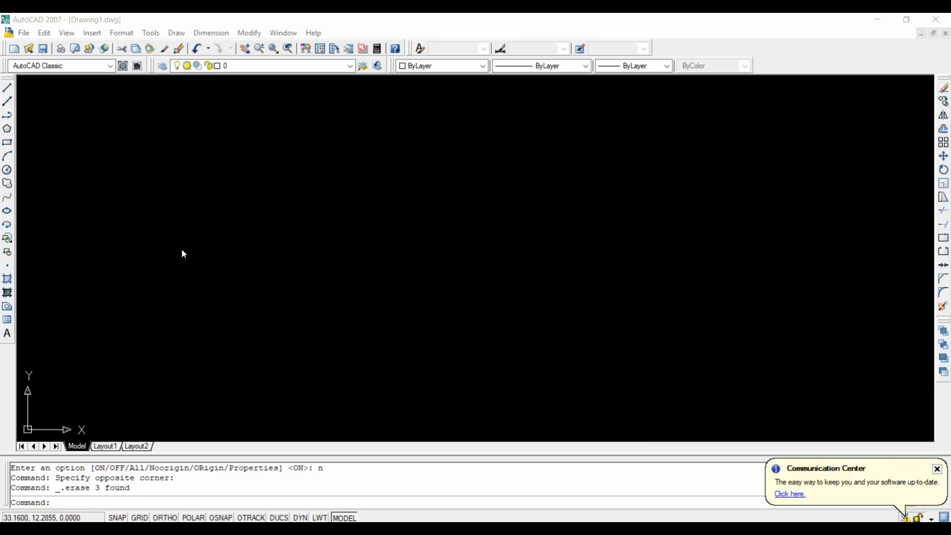
Set the drawing units to Decimal length type with precision 0 and the insertion scale to Millimeters.
left_click(258, 500)
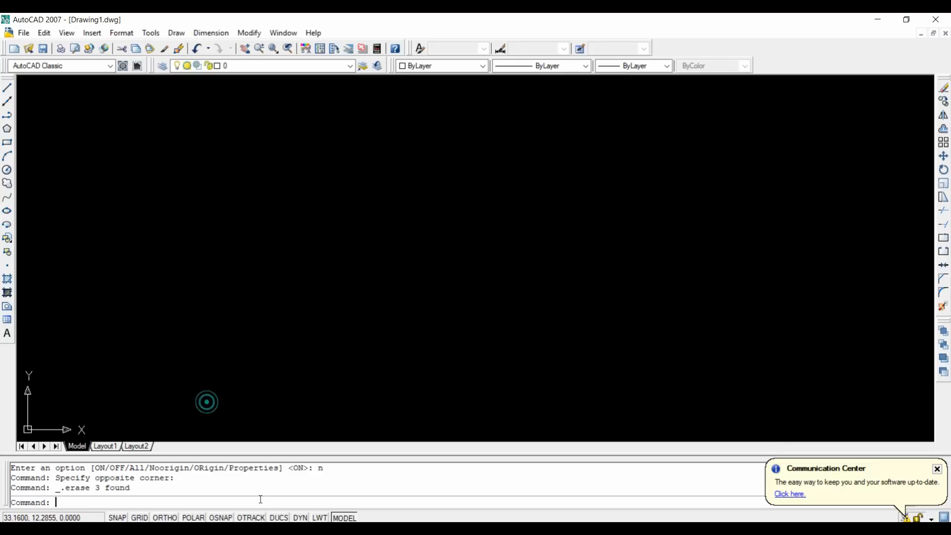
type("un")
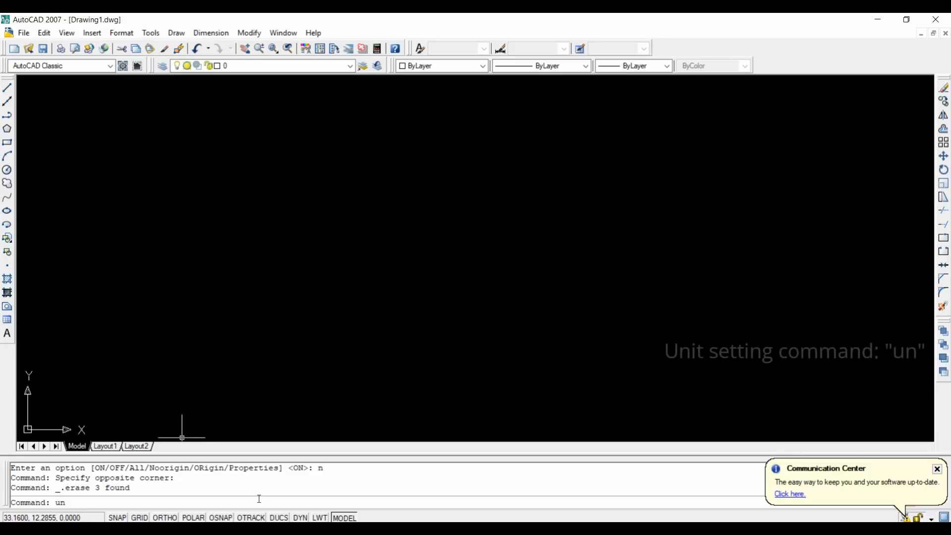
key("Return")
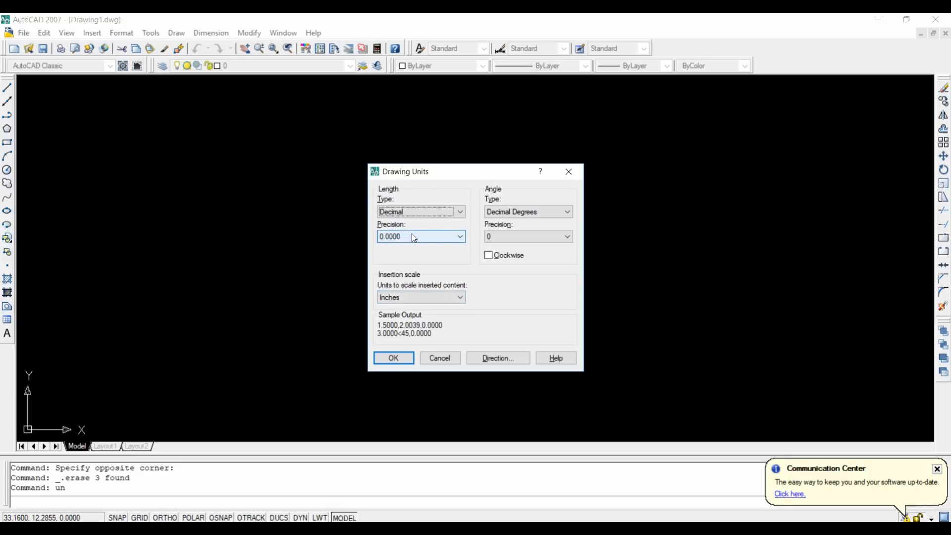
left_click(460, 212)
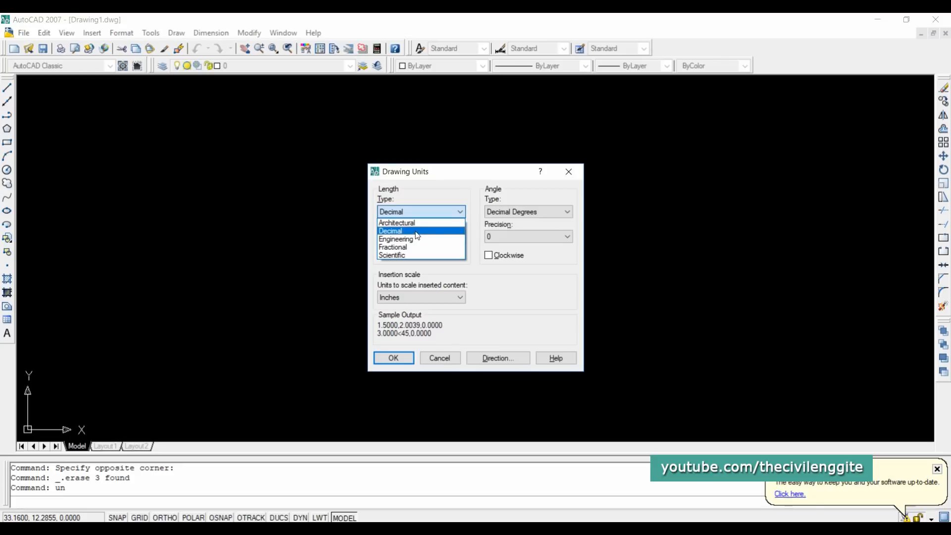
left_click(416, 231)
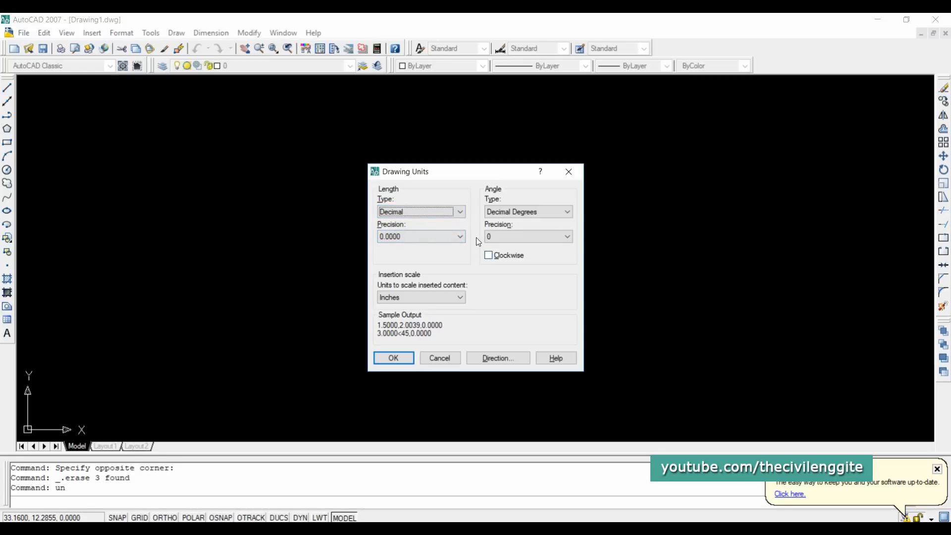
left_click(461, 237)
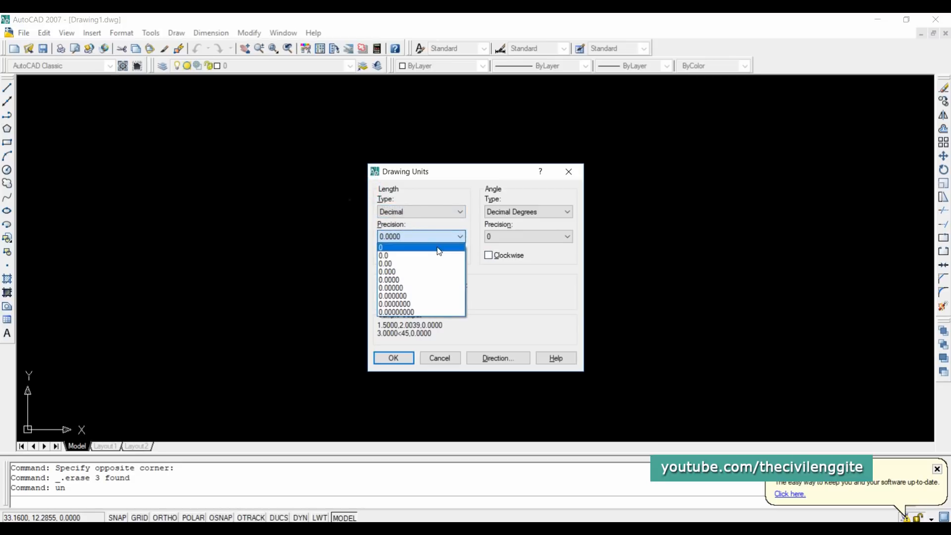
left_click(439, 245)
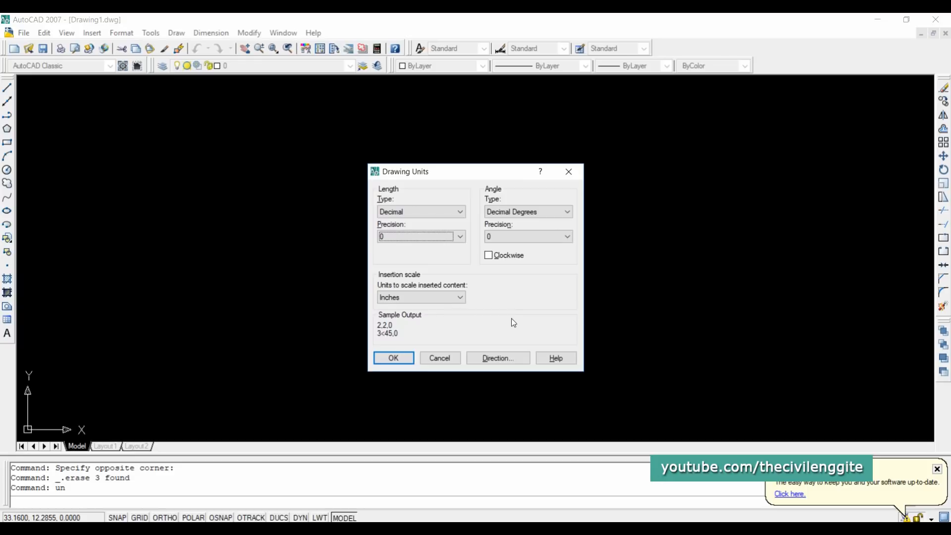
left_click(440, 298)
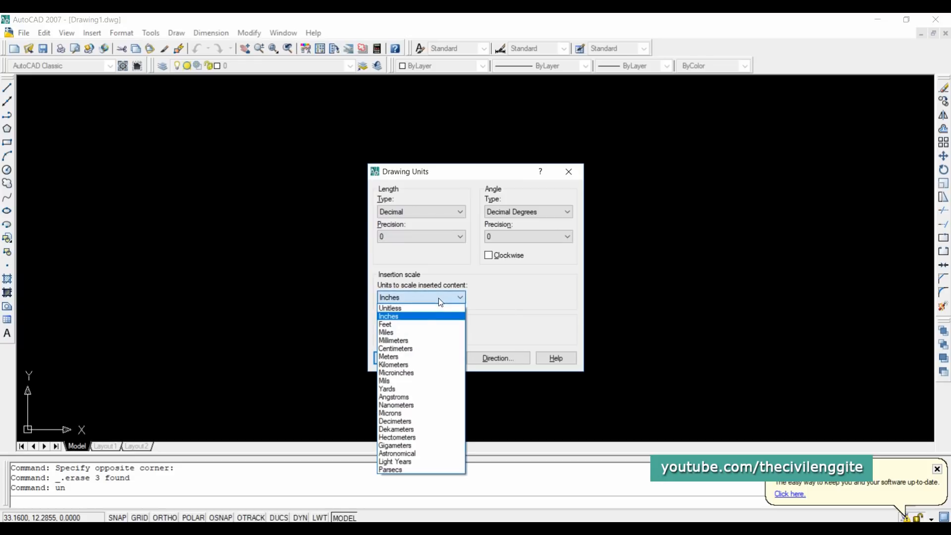
left_click(408, 341)
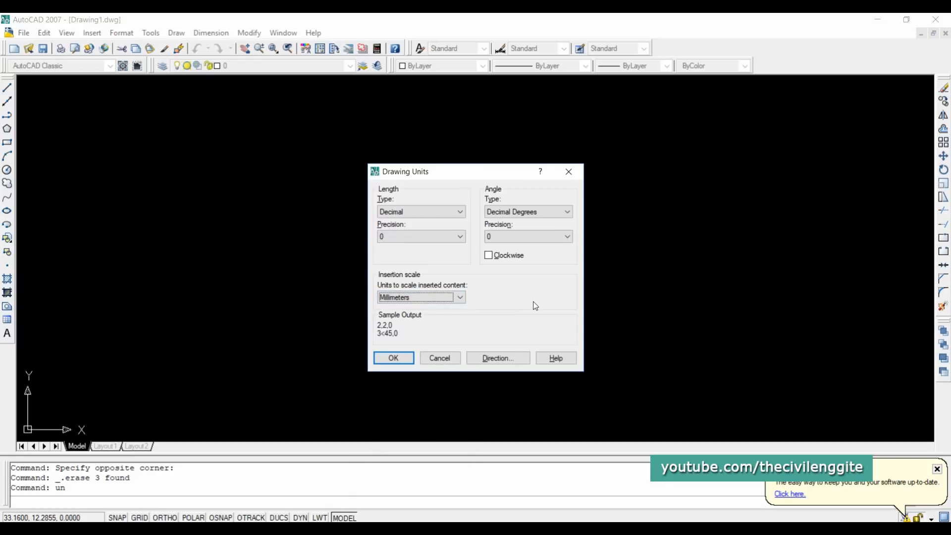
left_click(392, 357)
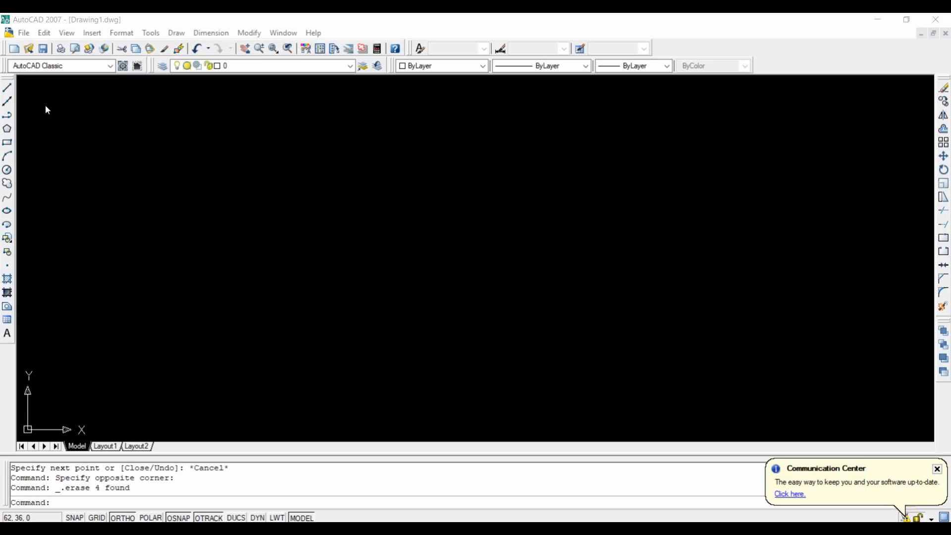
Draw a single line sloping upward to the right with Ortho mode turned off.
left_click(135, 174)
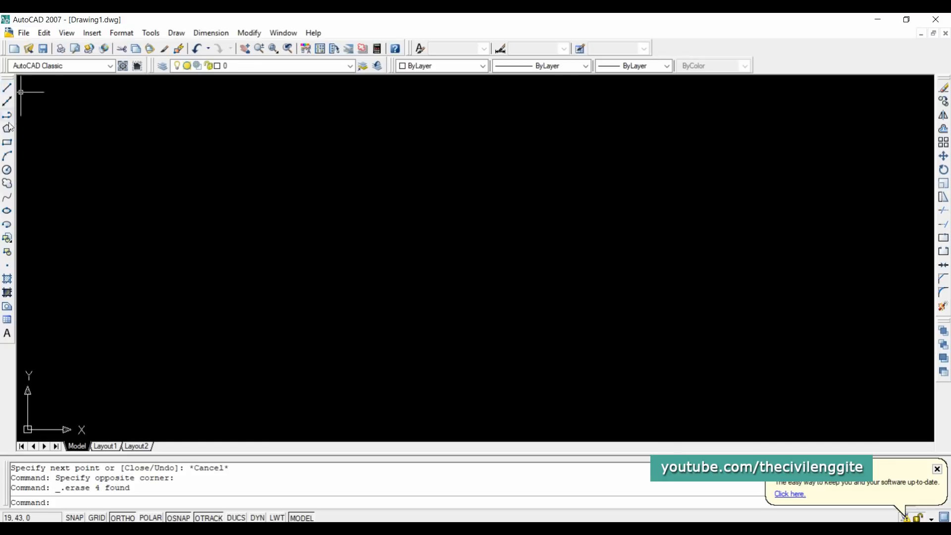
left_click(7, 89)
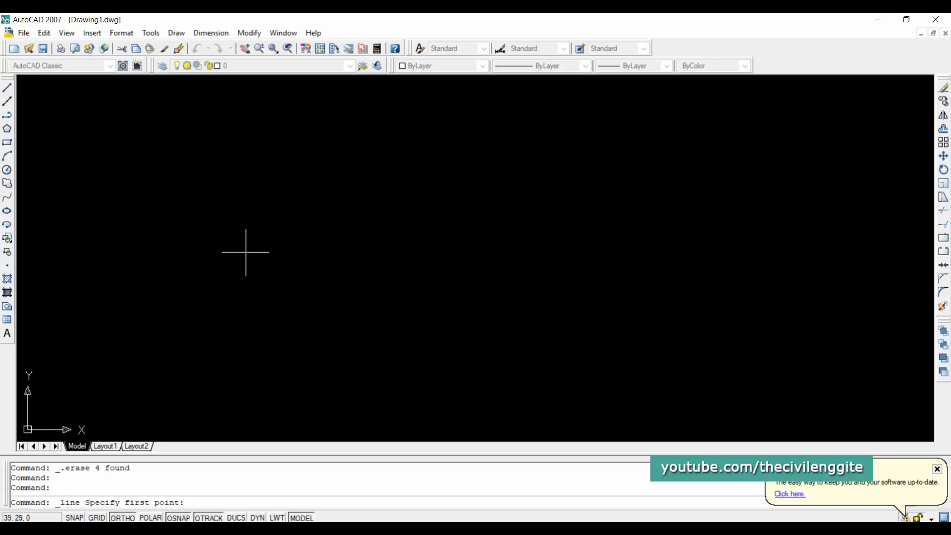
left_click(246, 252)
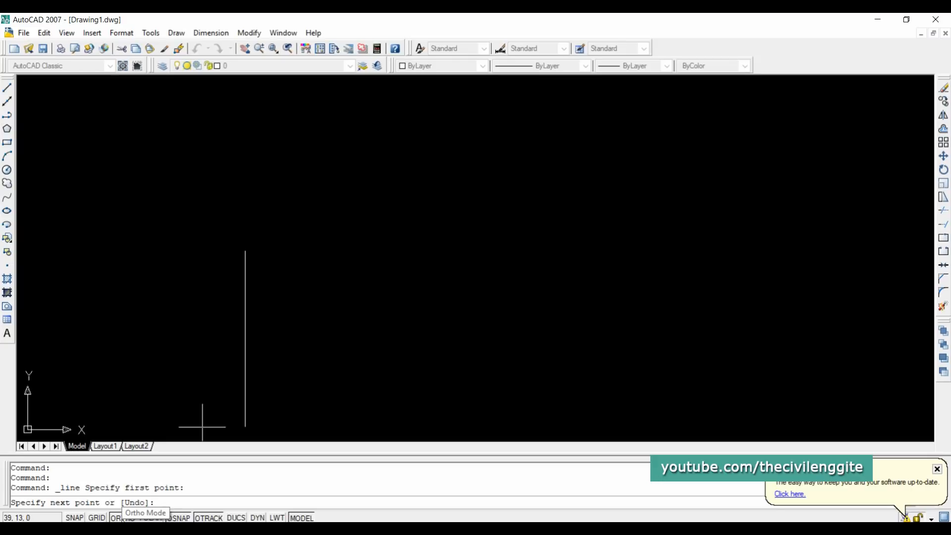
left_click(122, 518)
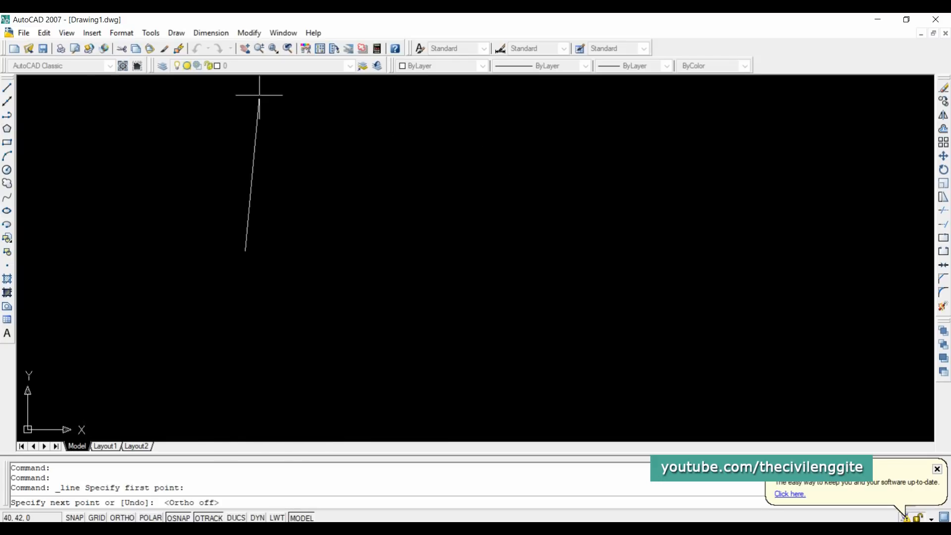
left_click(496, 169)
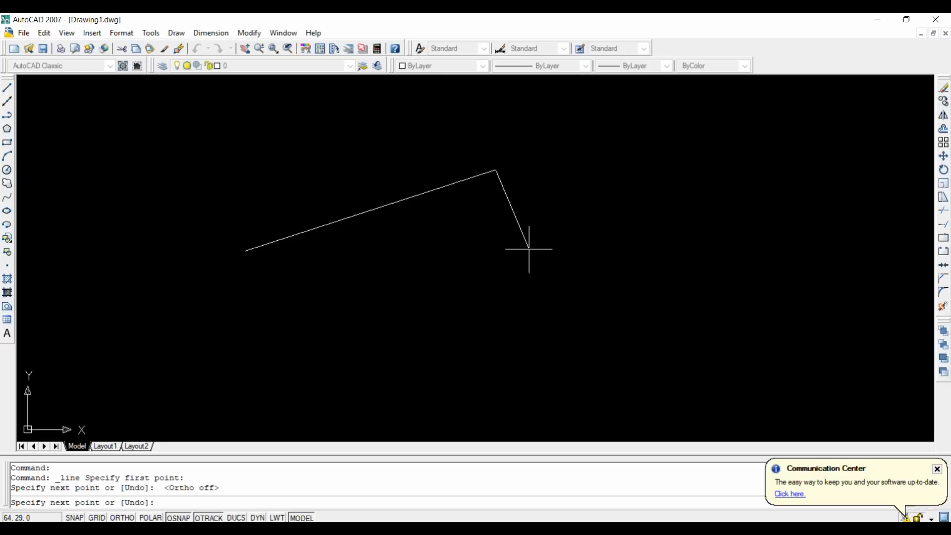
key("Escape")
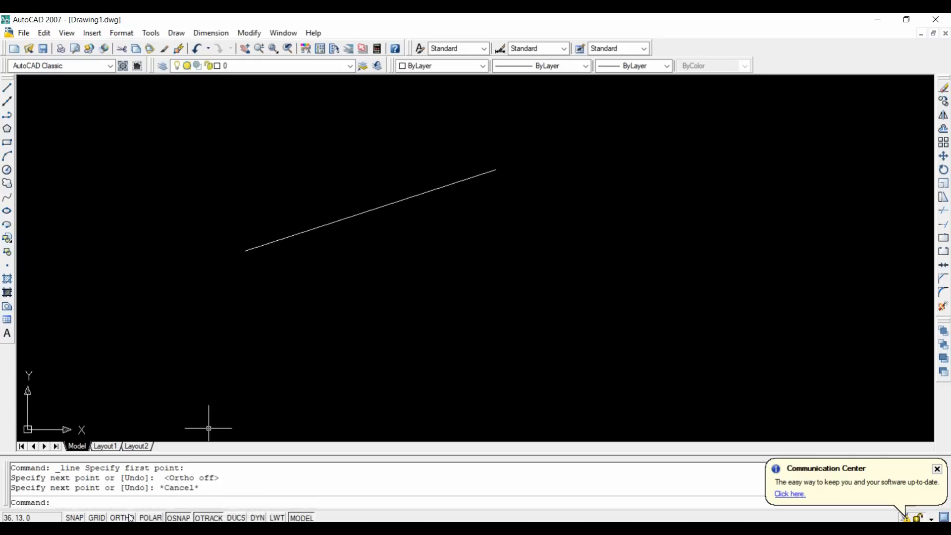
Turn Ortho mode on and try a horizontal line from the sloping line's lower endpoint.
left_click(208, 518)
left_click(121, 517)
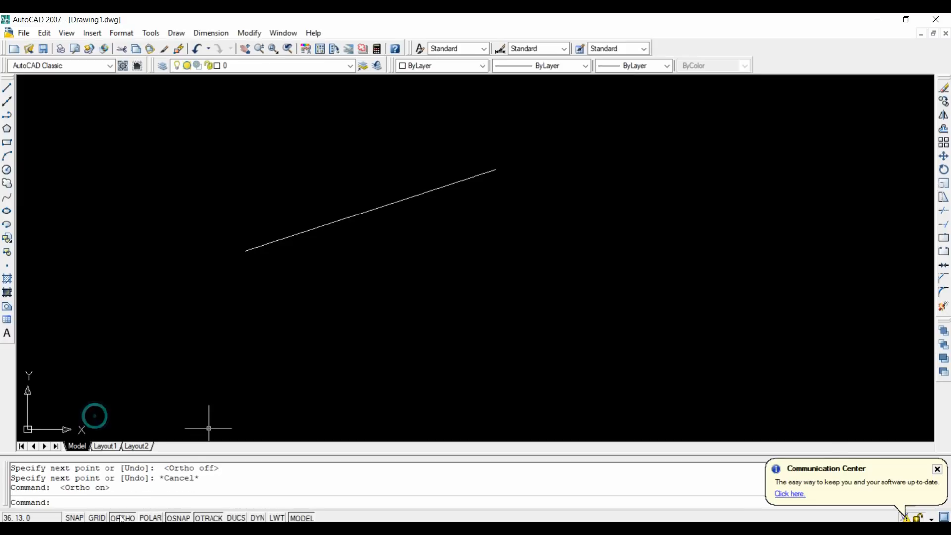
left_click(8, 88)
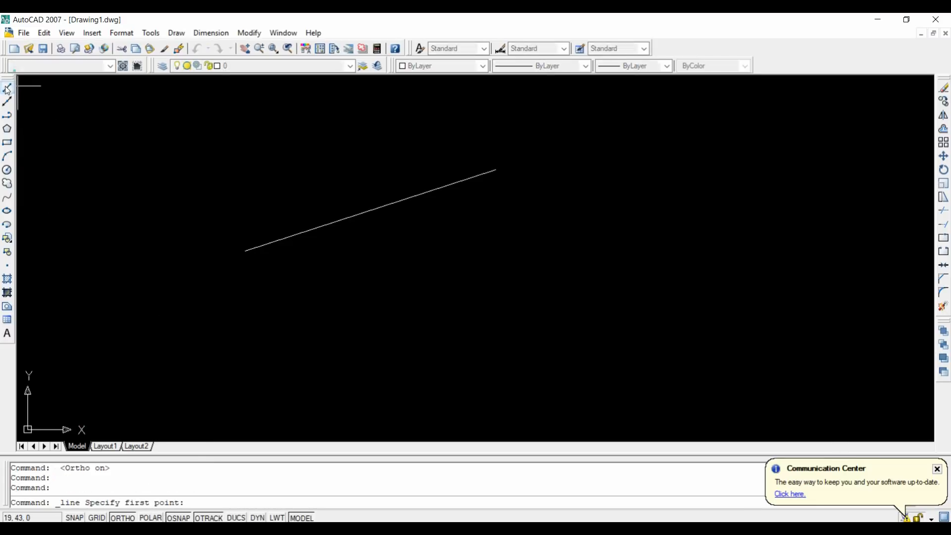
left_click(246, 251)
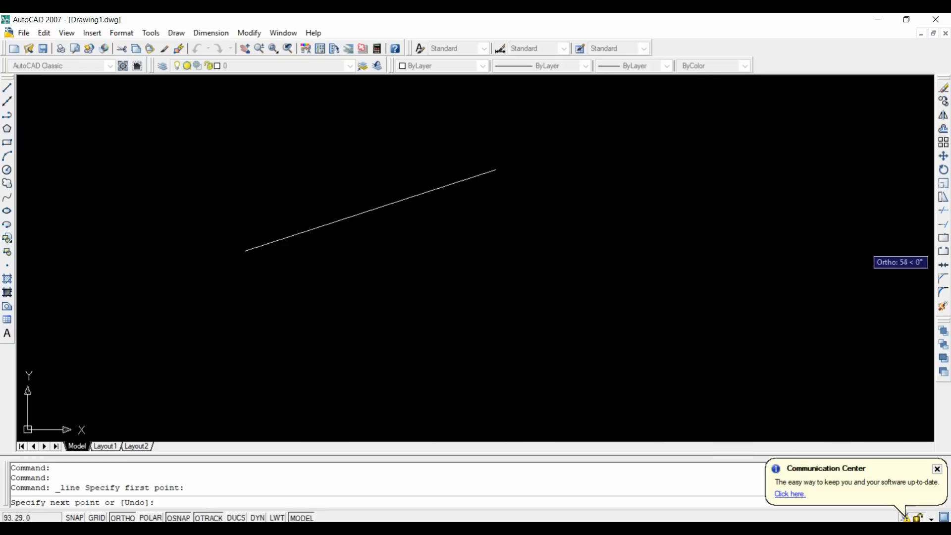
key("Escape")
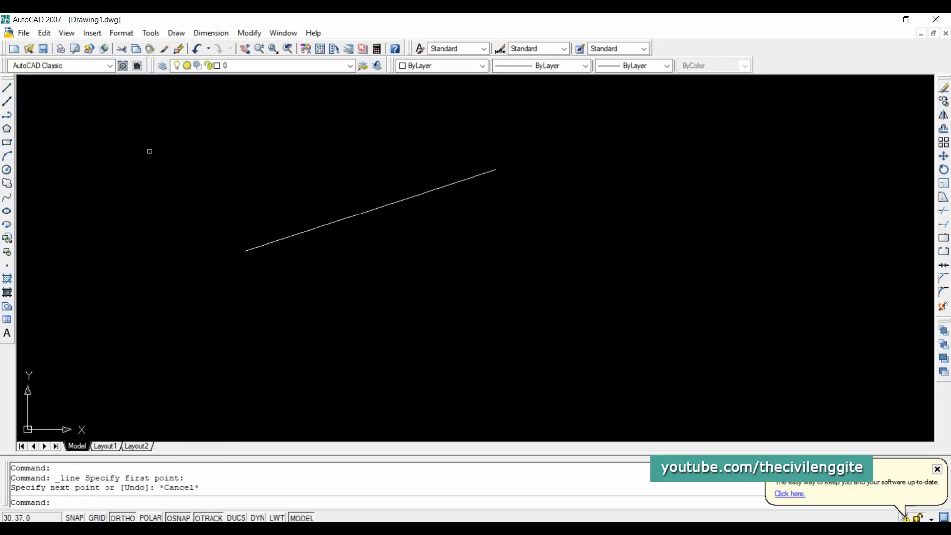
Try a vertical line downward from the midpoint of the sloping line using object snap.
left_click(8, 88)
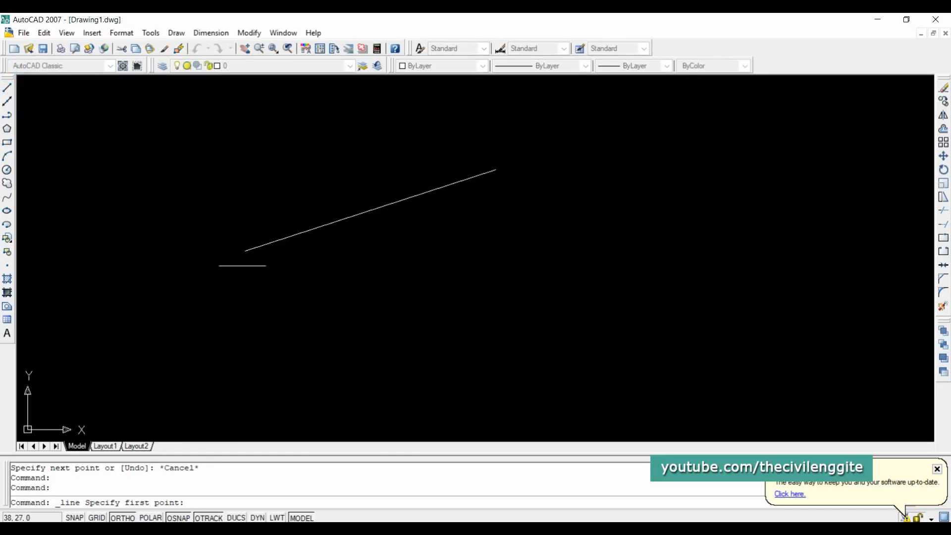
left_click(8, 89)
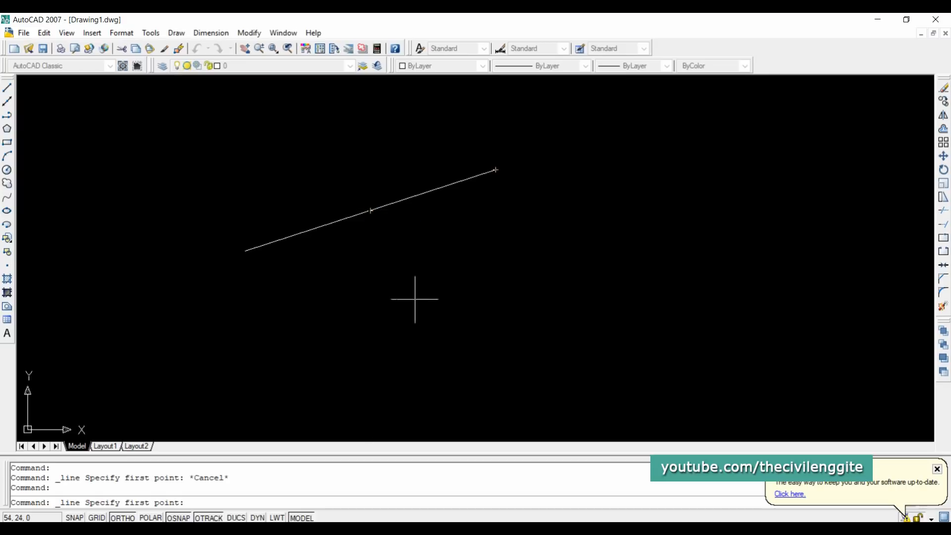
left_click(371, 210)
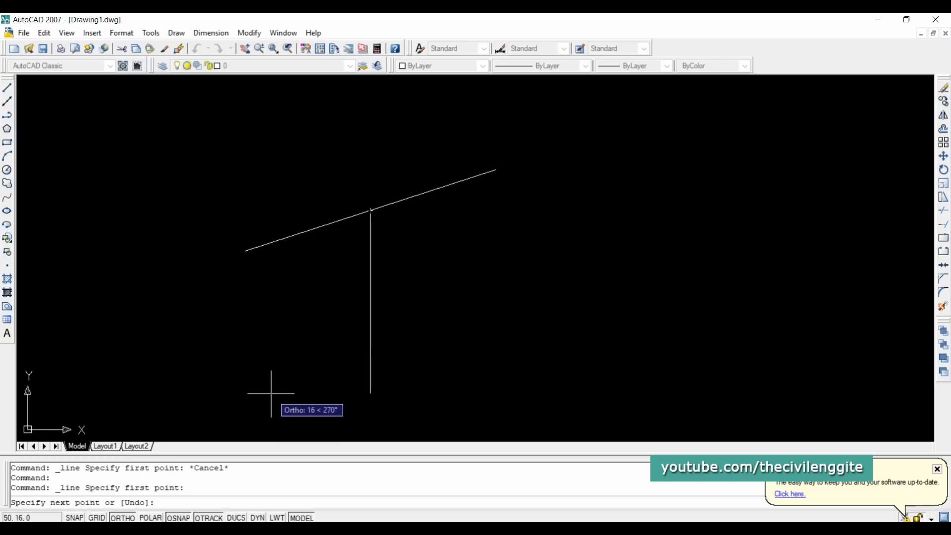
key("Escape")
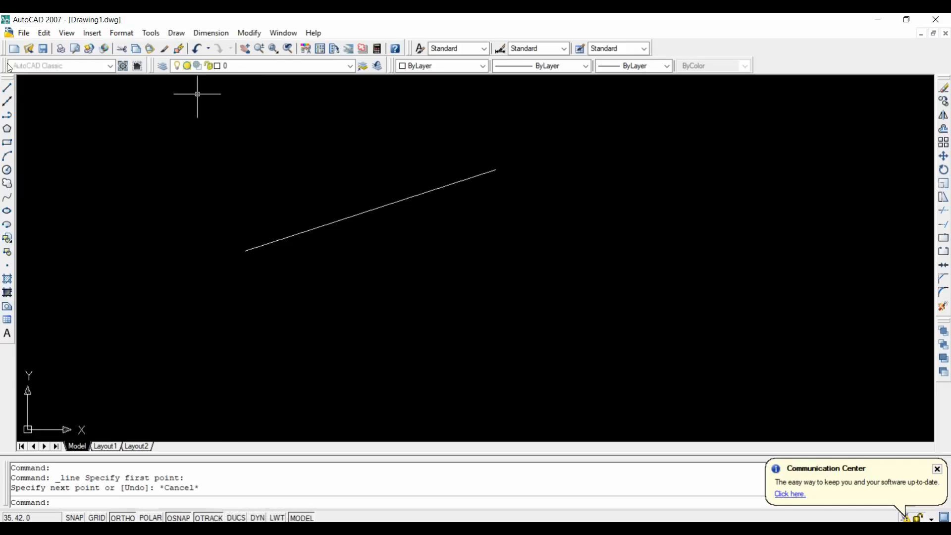
Try starting a line from a point tracked perpendicular to the sloping line's upper endpoint.
left_click(8, 88)
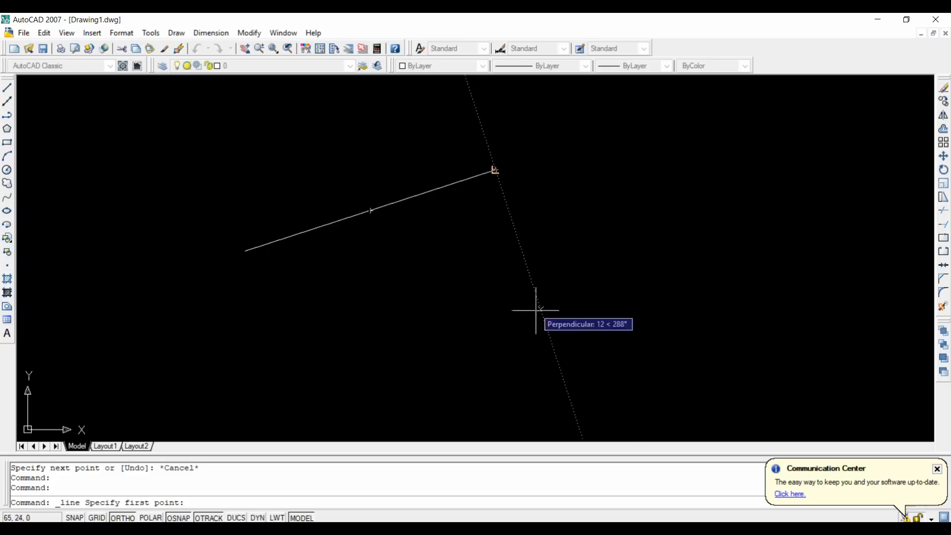
left_click(554, 349)
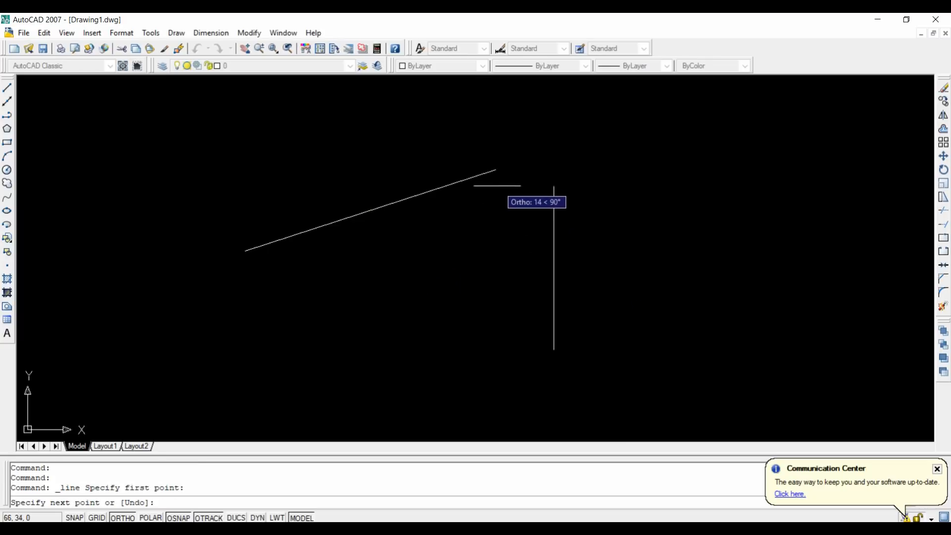
key("Escape")
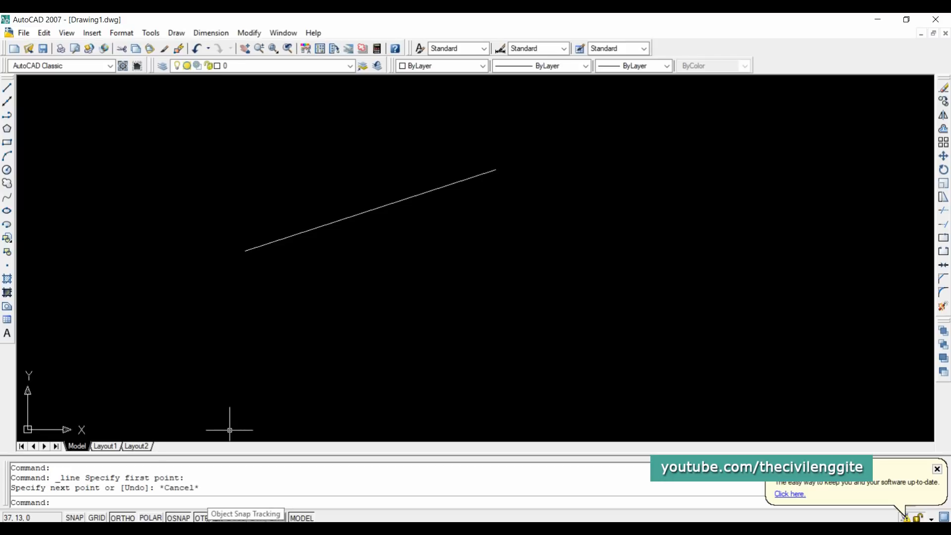
Review the object snap modes and tracking option in the Drafting Settings for object snap tracking and object snap.
right_click(216, 518)
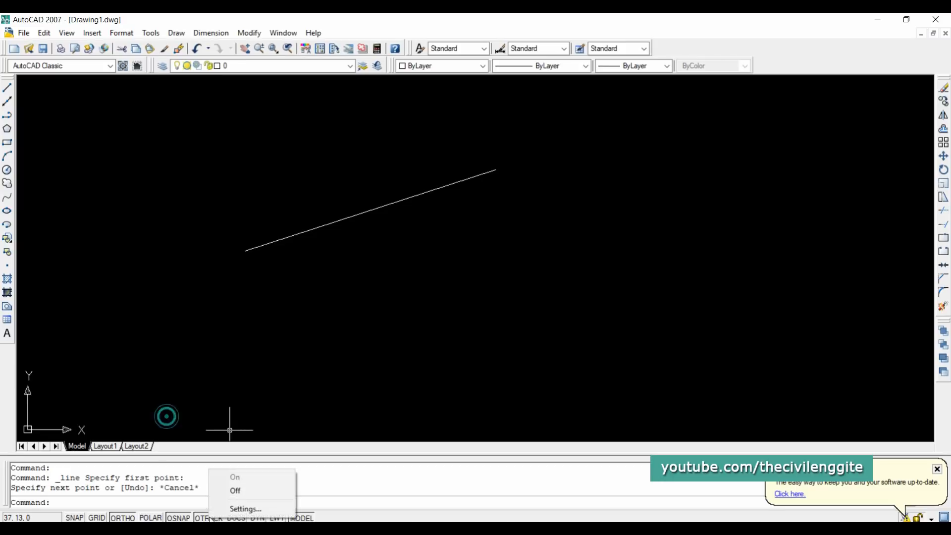
left_click(242, 507)
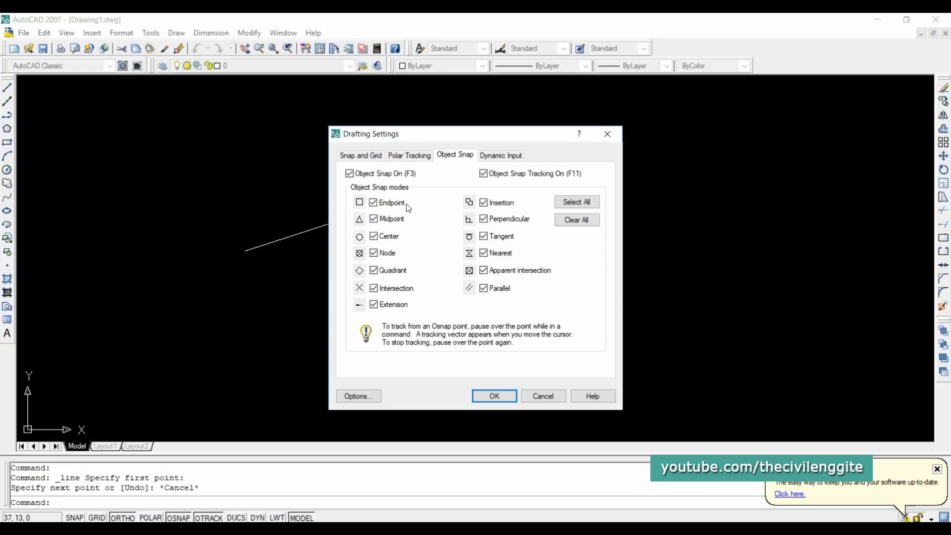
left_click(608, 134)
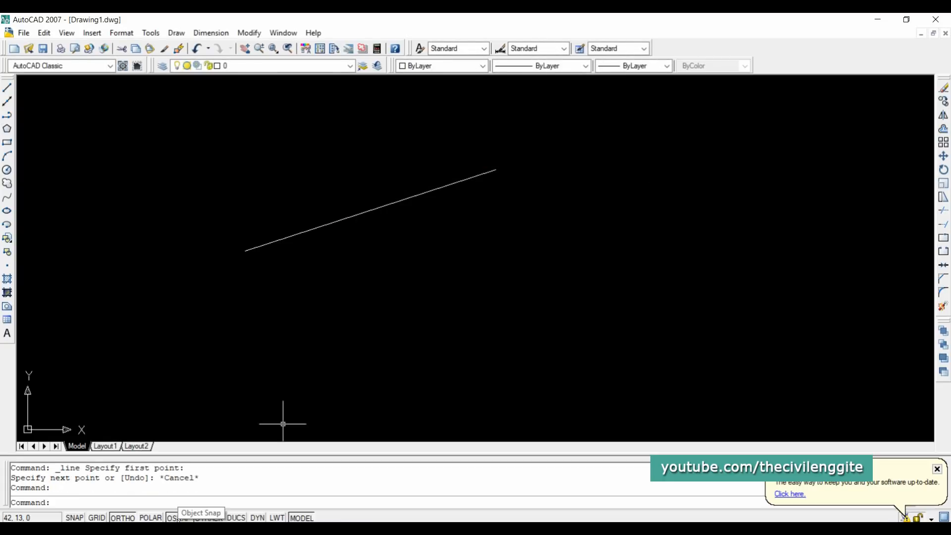
right_click(174, 518)
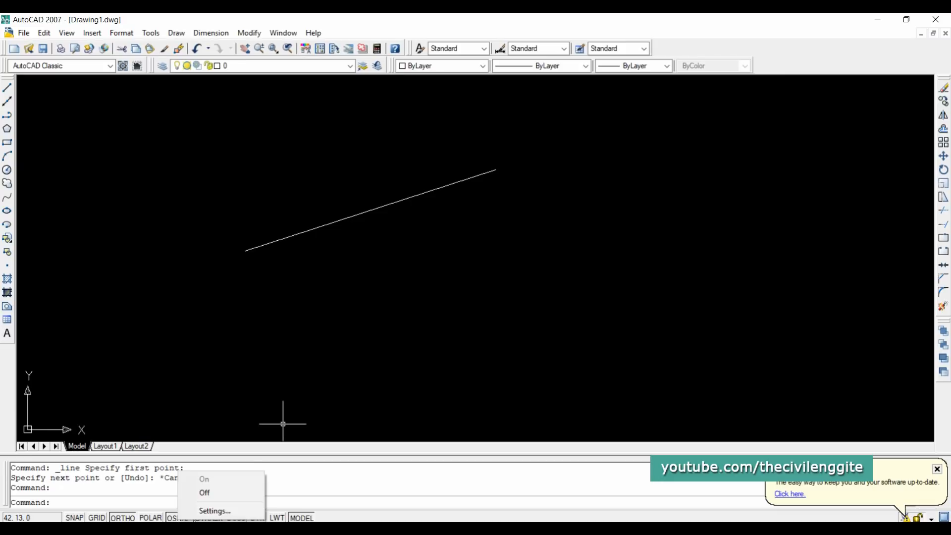
left_click(214, 511)
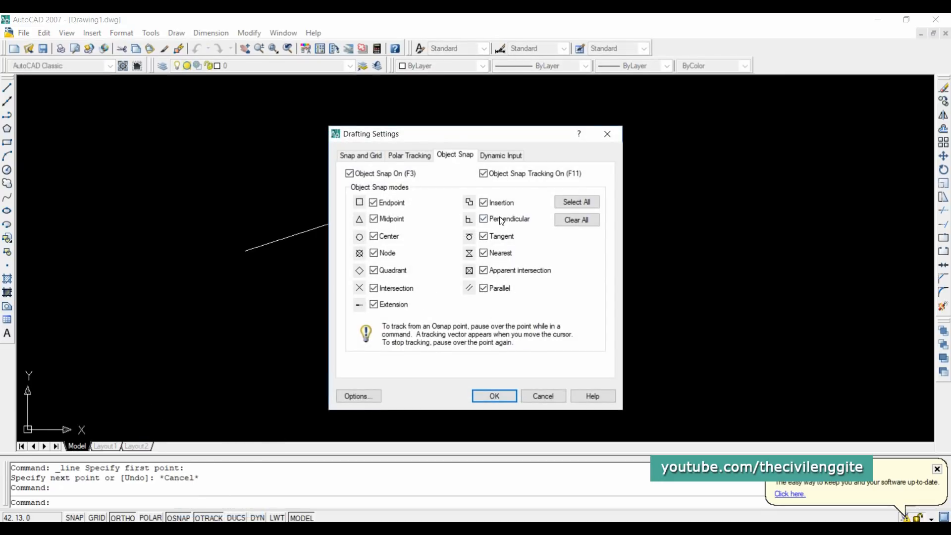
left_click(608, 135)
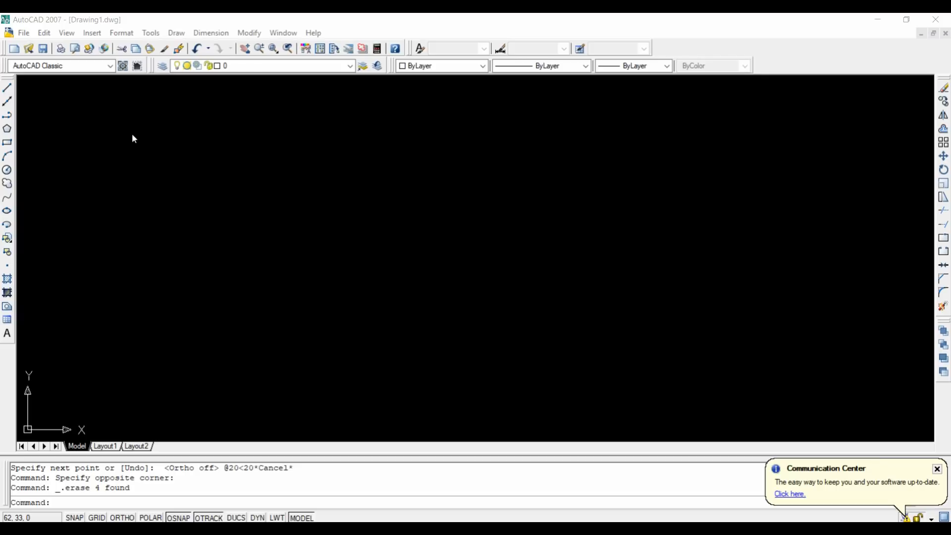
Draw a free sloping line rising to the right across the empty drawing, without Ortho mode.
left_click(8, 89)
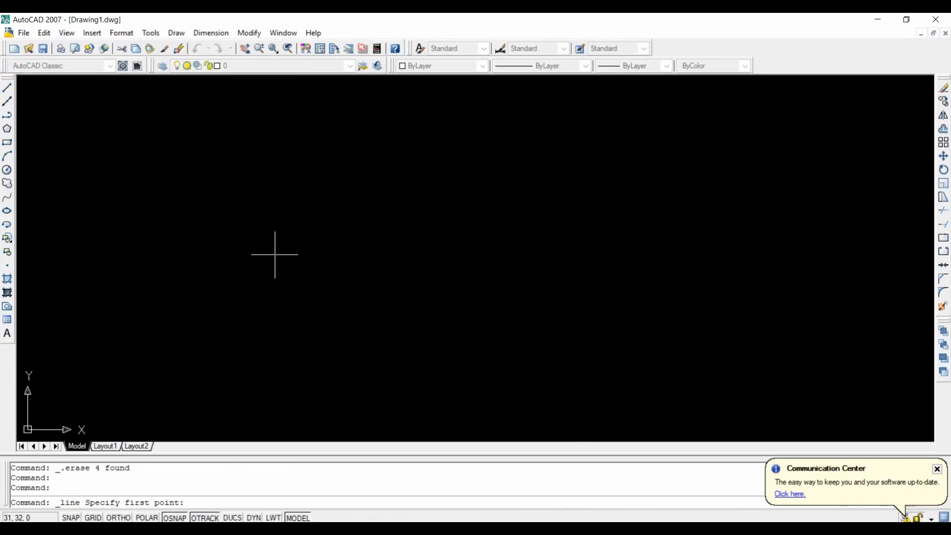
left_click(238, 250)
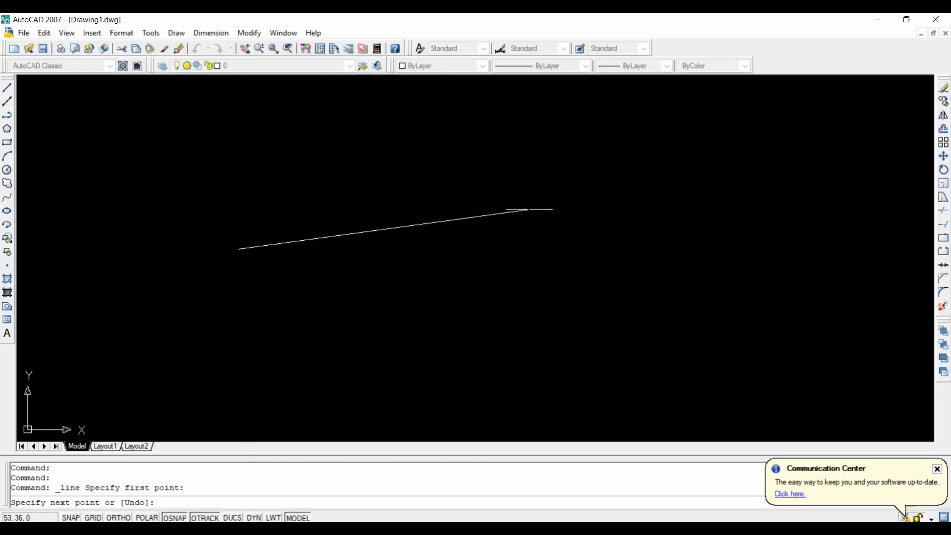
left_click(508, 149)
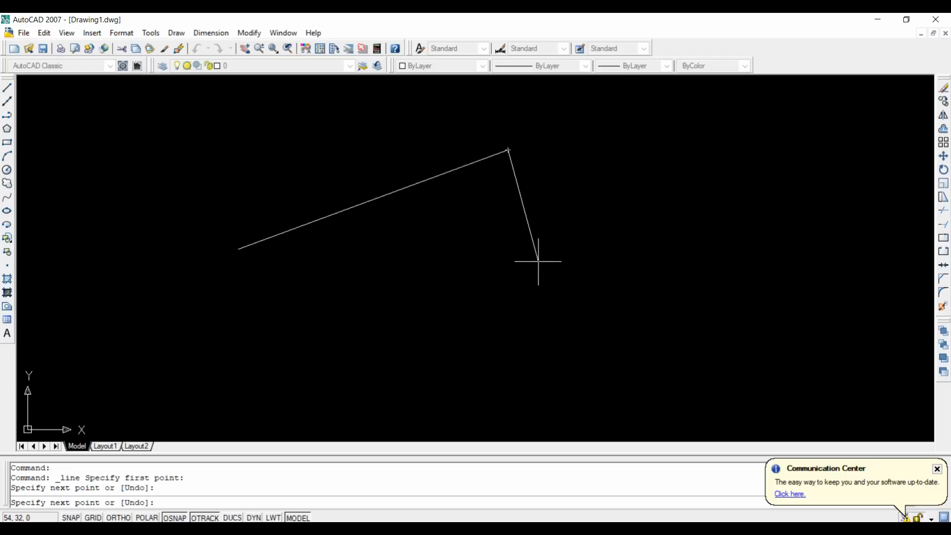
key("Escape")
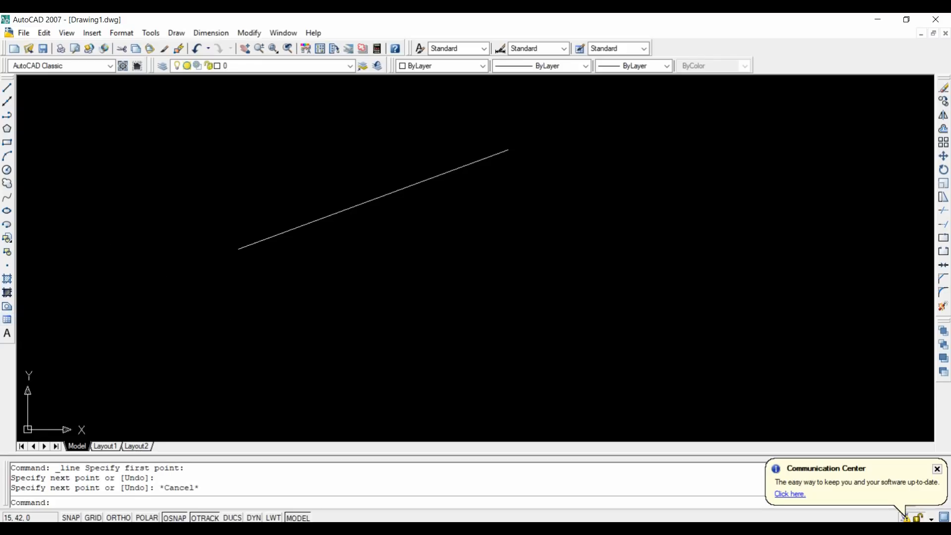
Draw a second sloping line 20 units long below the first one and call up its properties.
left_click(7, 90)
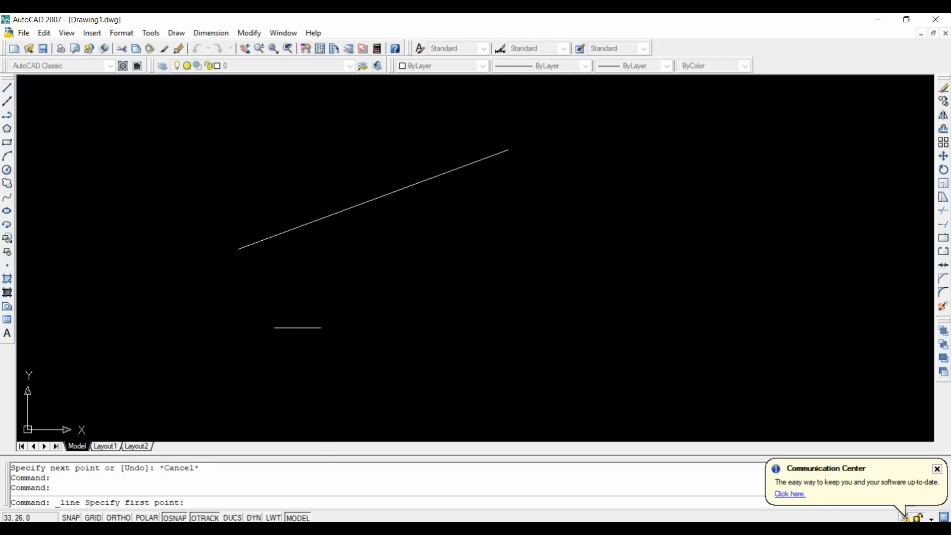
left_click(286, 315)
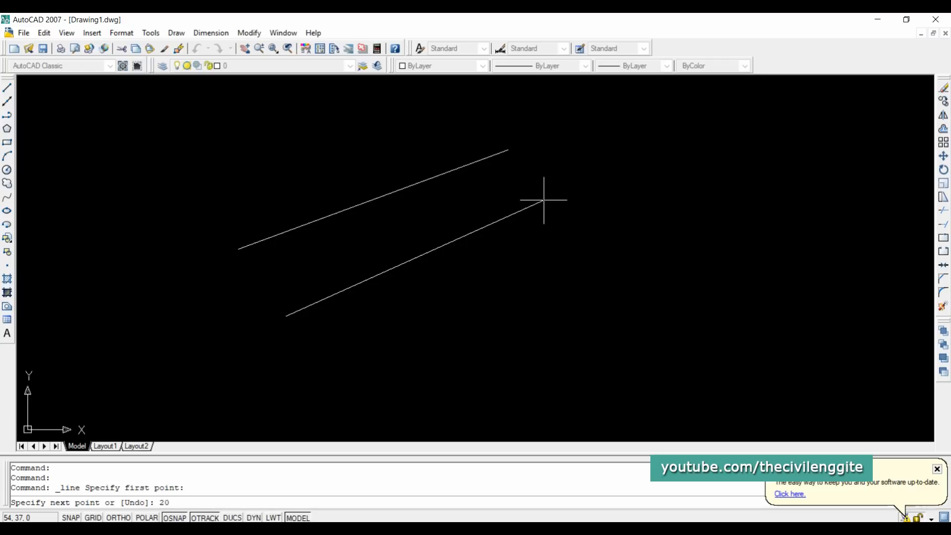
key("Return")
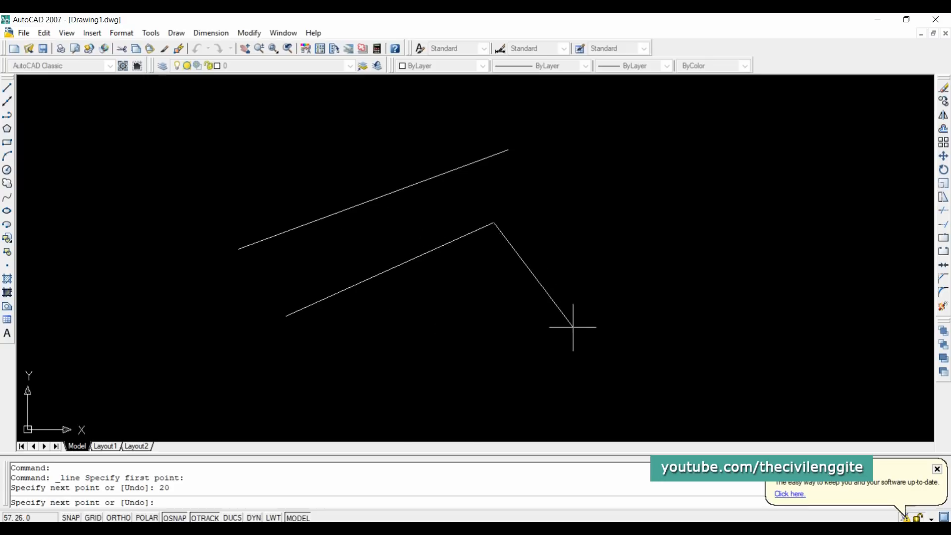
key("Escape")
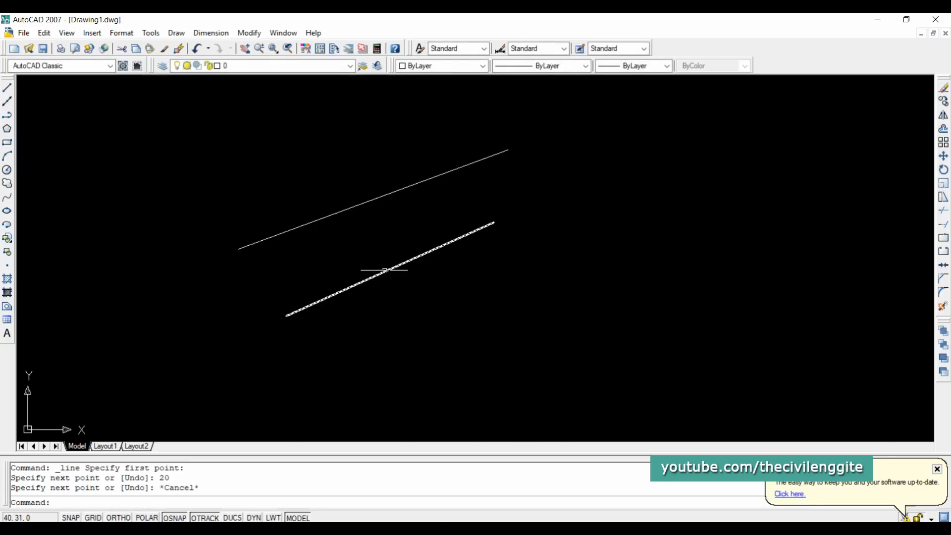
left_click(385, 269)
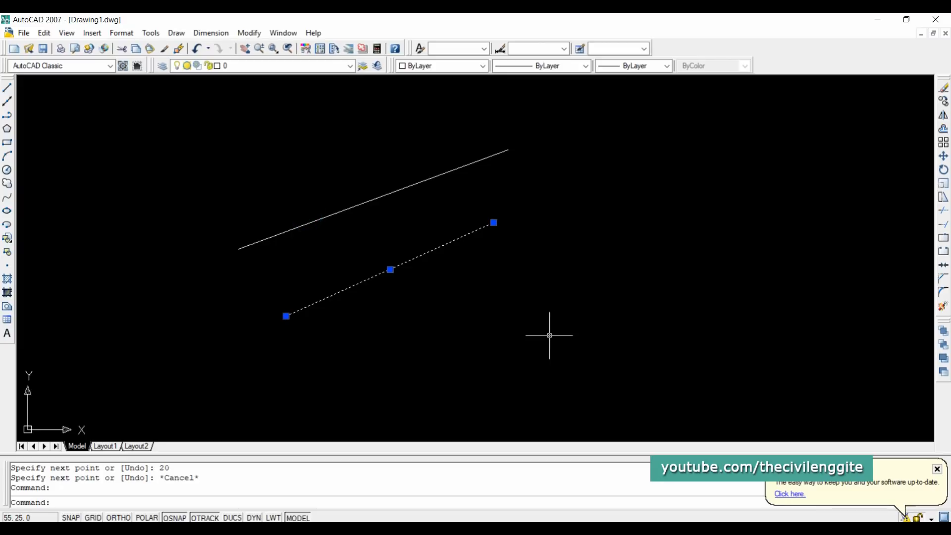
key("ctrl+1")
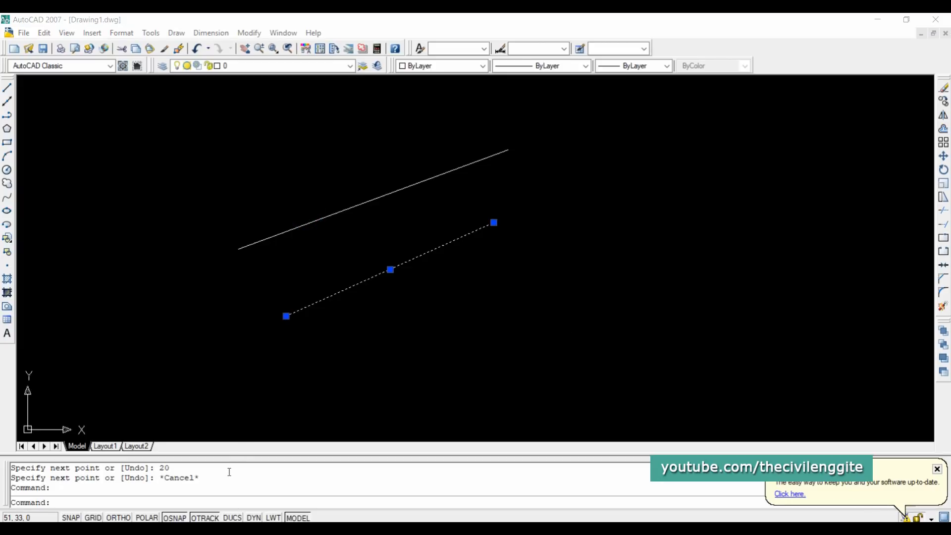
With Ortho mode on, draw a 20-unit horizontal line to the right of the sloping lines and a 30-unit vertical line up from its right end.
left_click(118, 518)
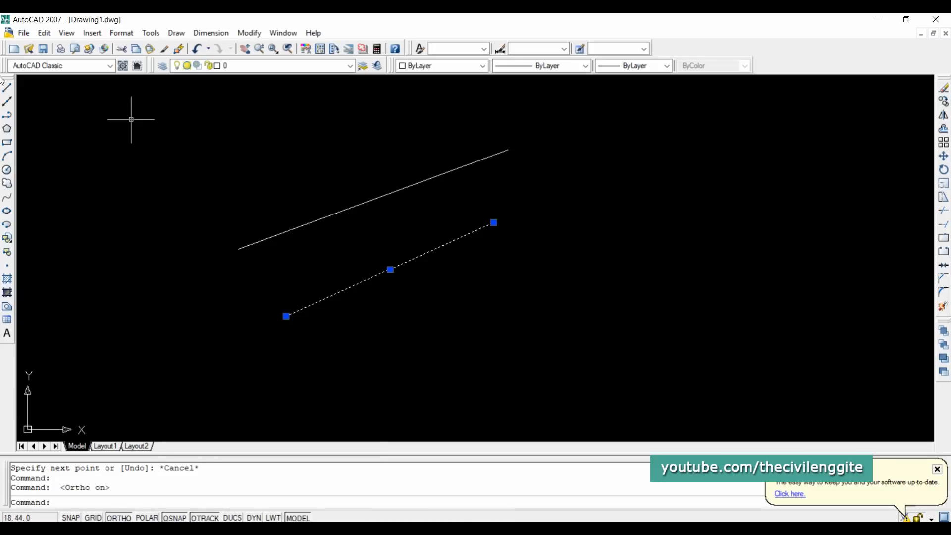
left_click(14, 72)
left_click(7, 87)
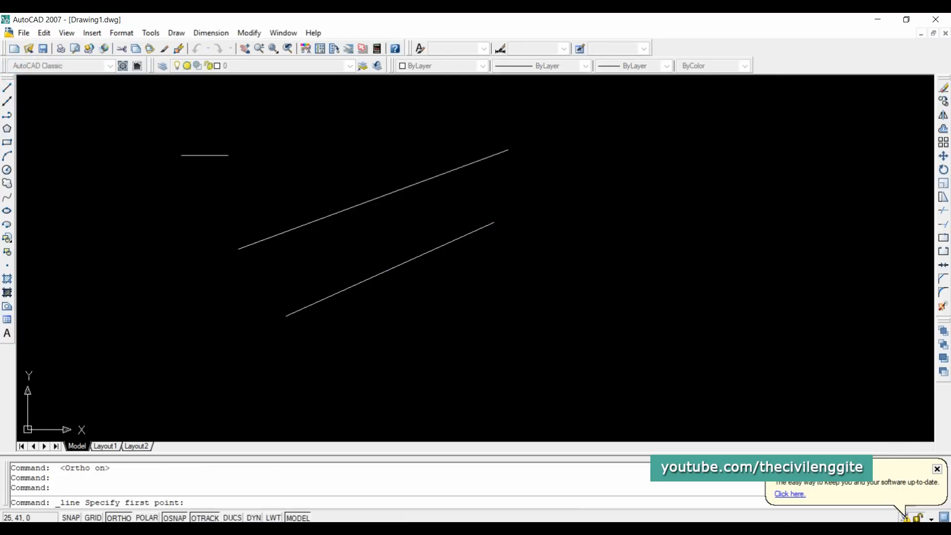
left_click(435, 274)
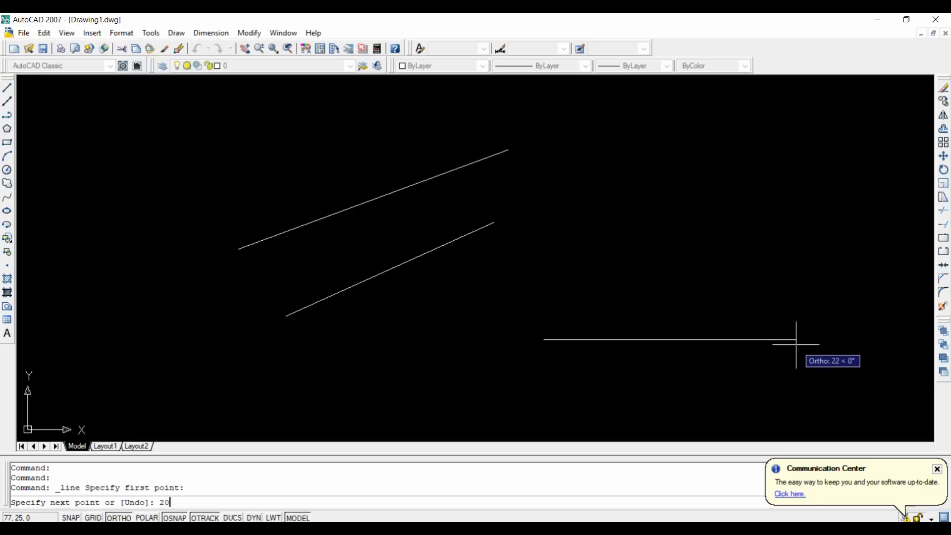
key("Return")
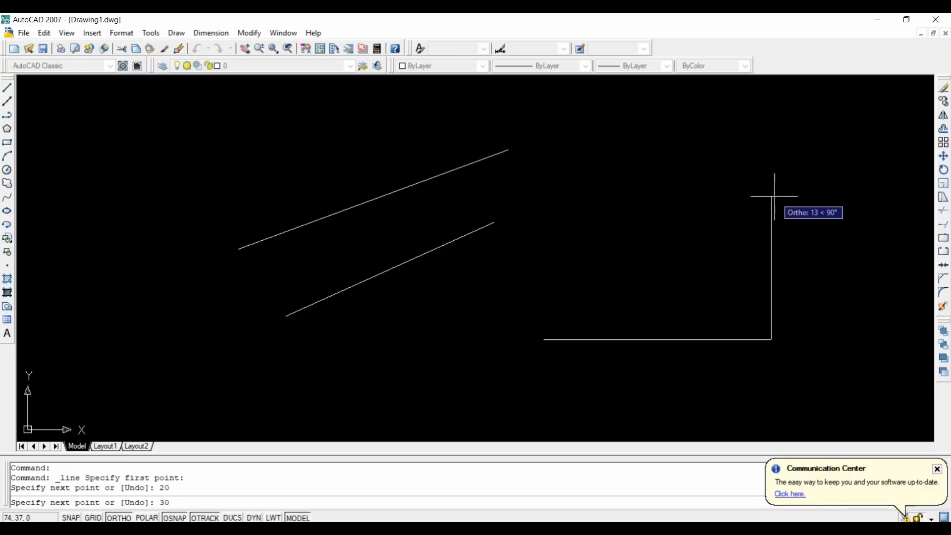
key("Return")
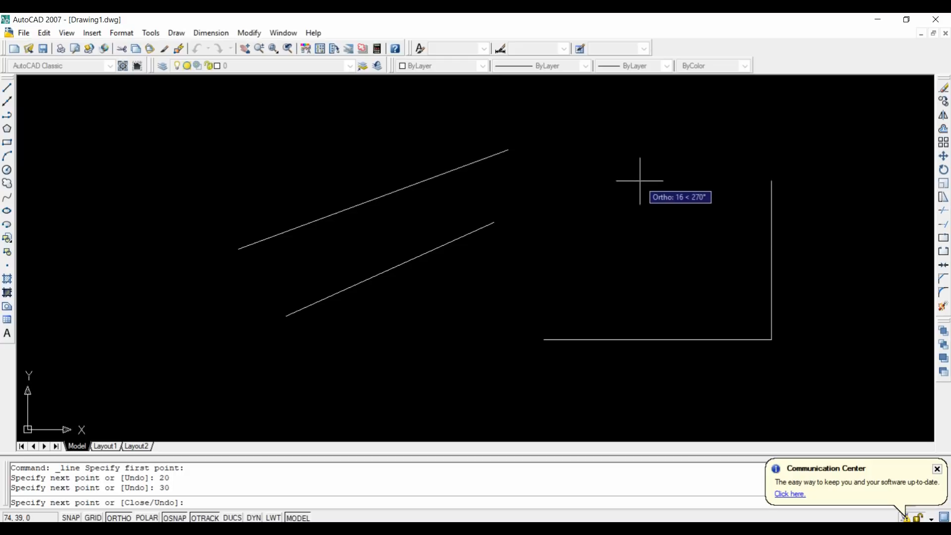
scroll(703, 267, "down", 1)
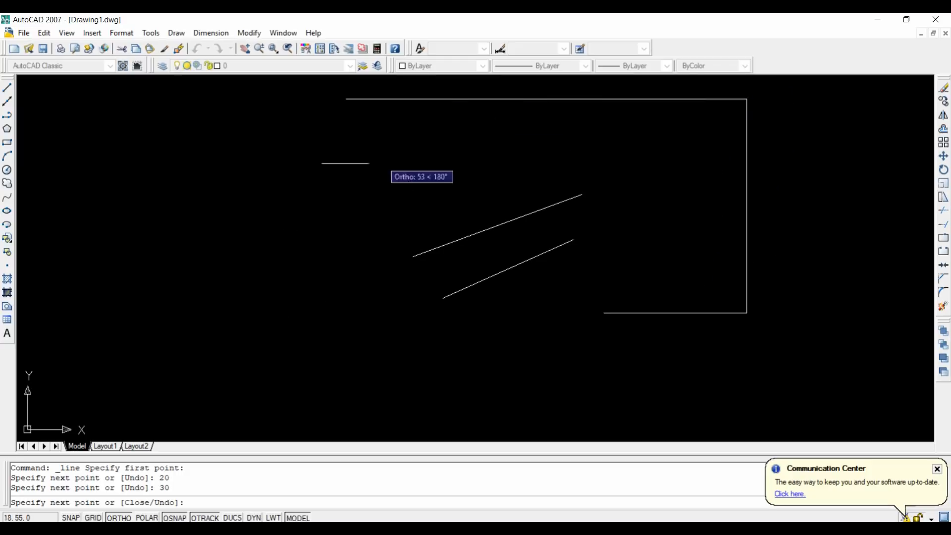
key("Escape")
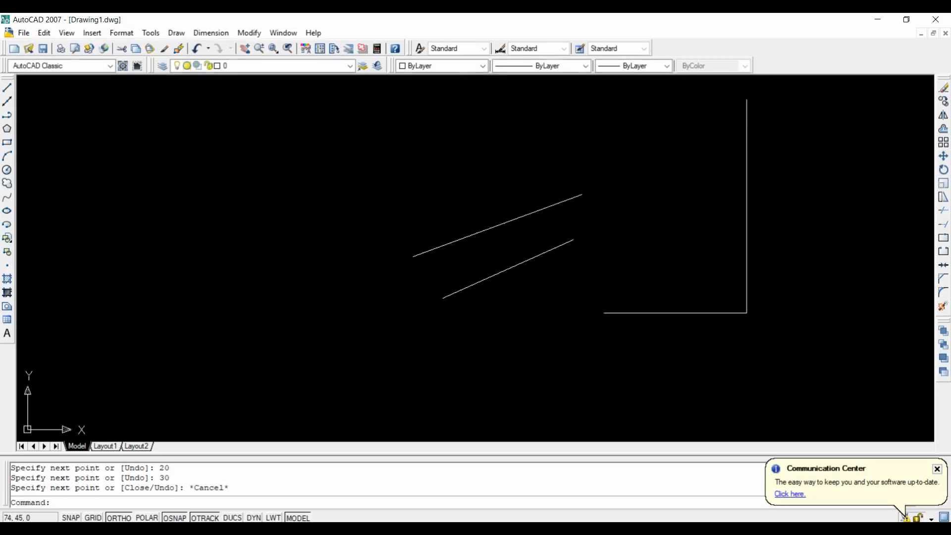
Add a linear dimension between the vertical line's two endpoints, placed to its right, and inspect the dimension text.
left_click(746, 193)
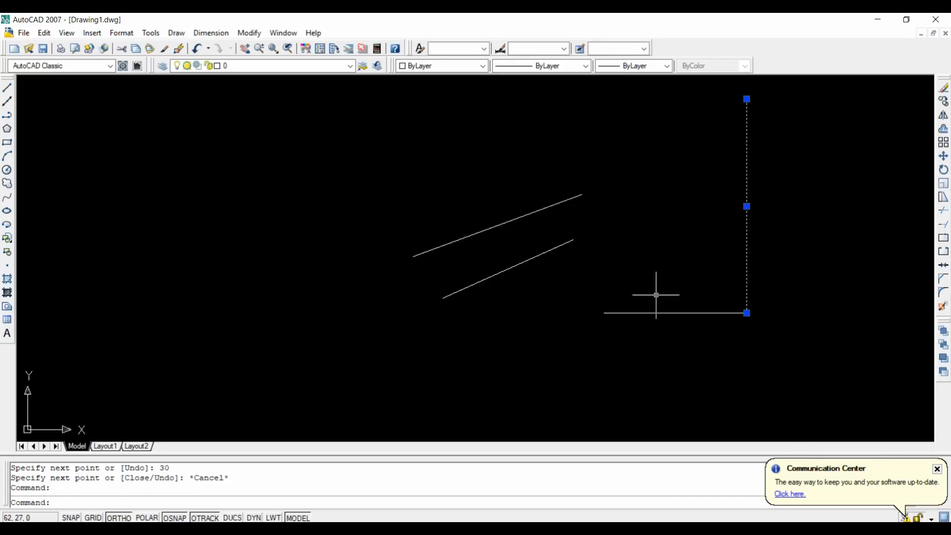
left_click(210, 33)
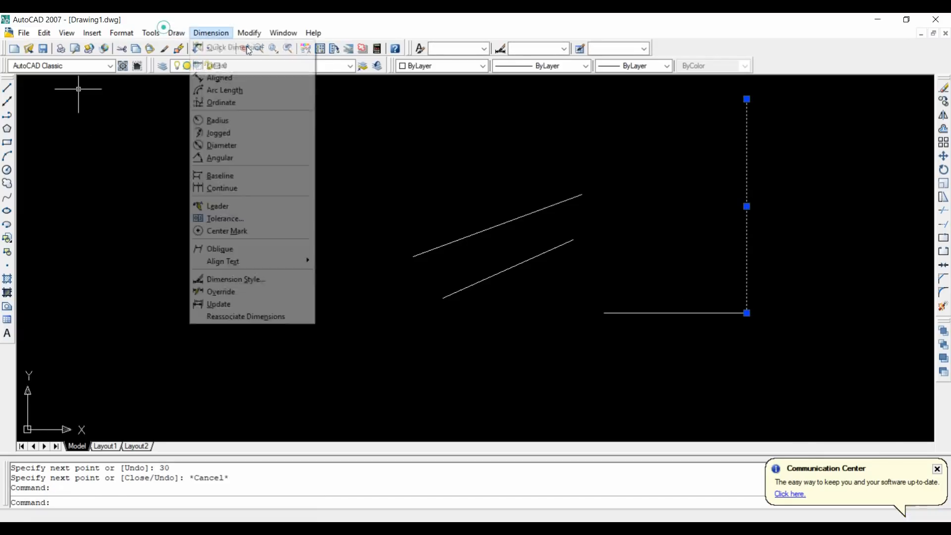
key("Escape")
key("Escape")
left_click(203, 34)
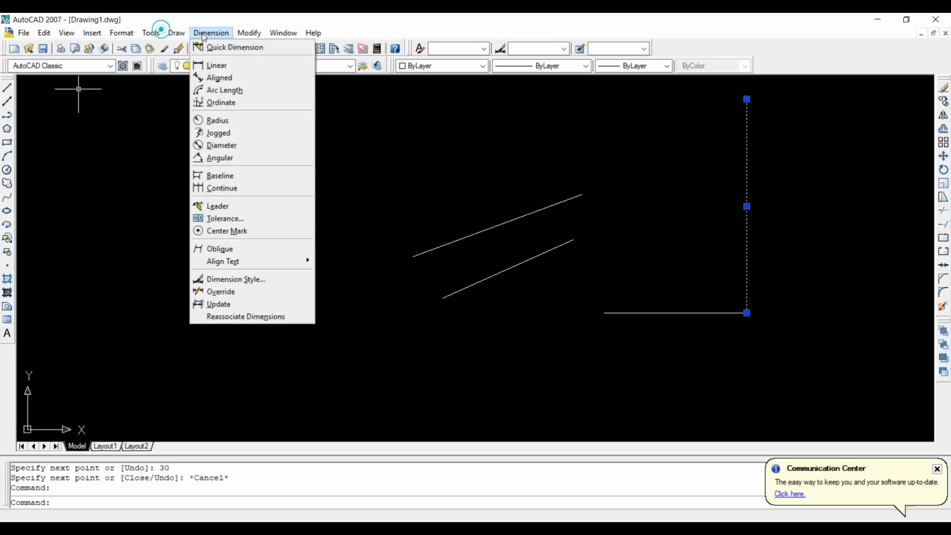
left_click(217, 65)
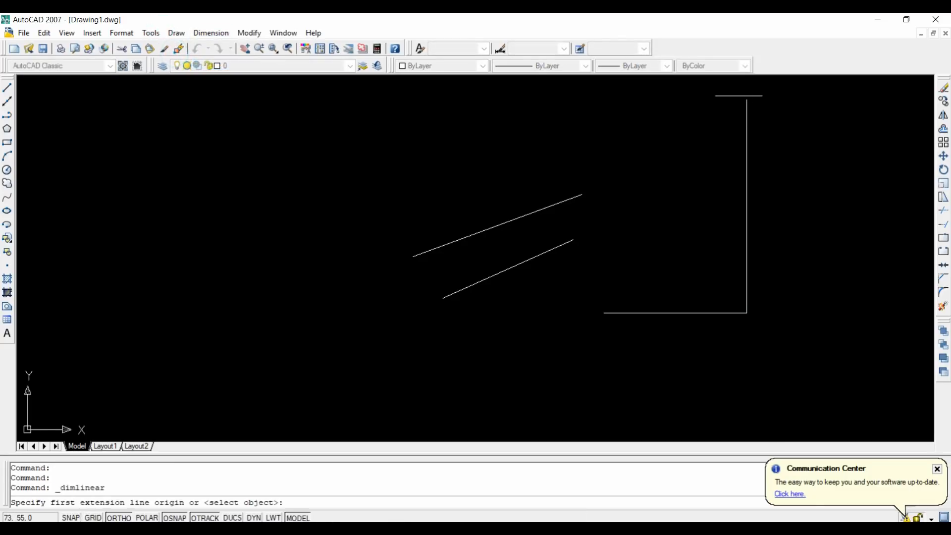
left_click(746, 99)
left_click(746, 312)
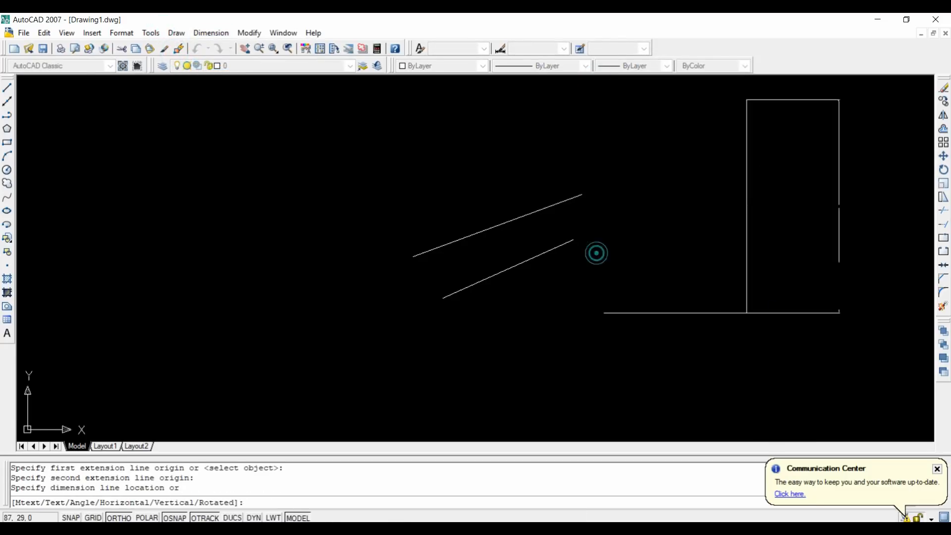
left_click(849, 267)
scroll(849, 198, "up", 8)
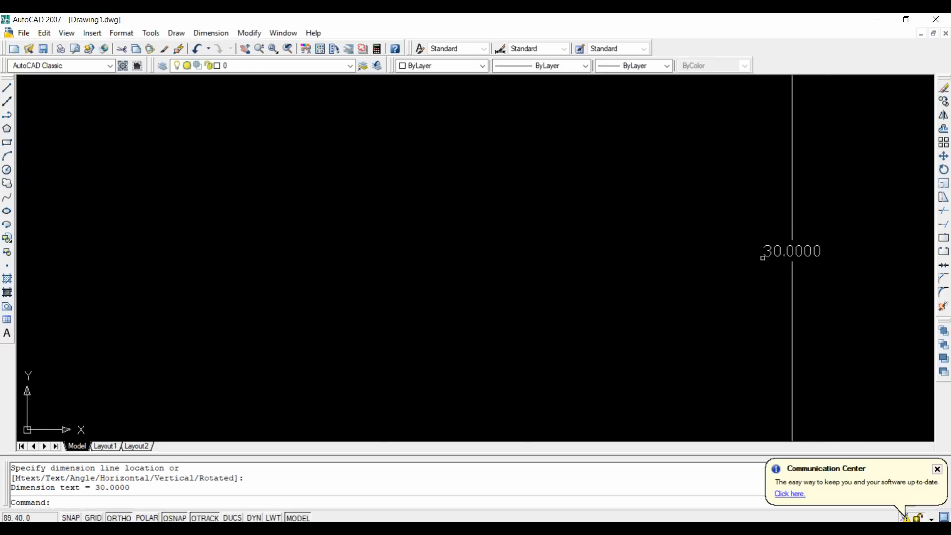
Delete the linear dimension beside the vertical line.
scroll(676, 254, "down", 5)
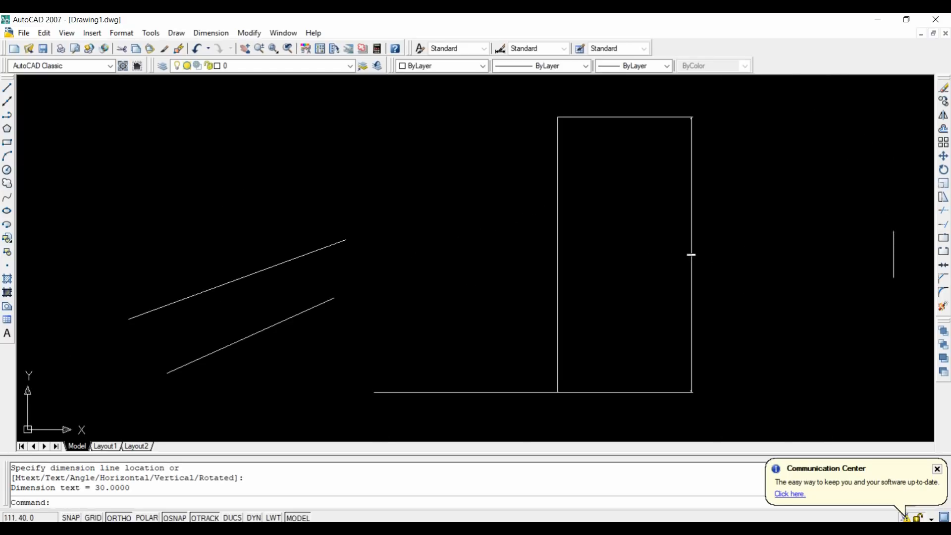
scroll(790, 254, "up", 2)
scroll(680, 265, "up", 2)
scroll(682, 267, "down", 5)
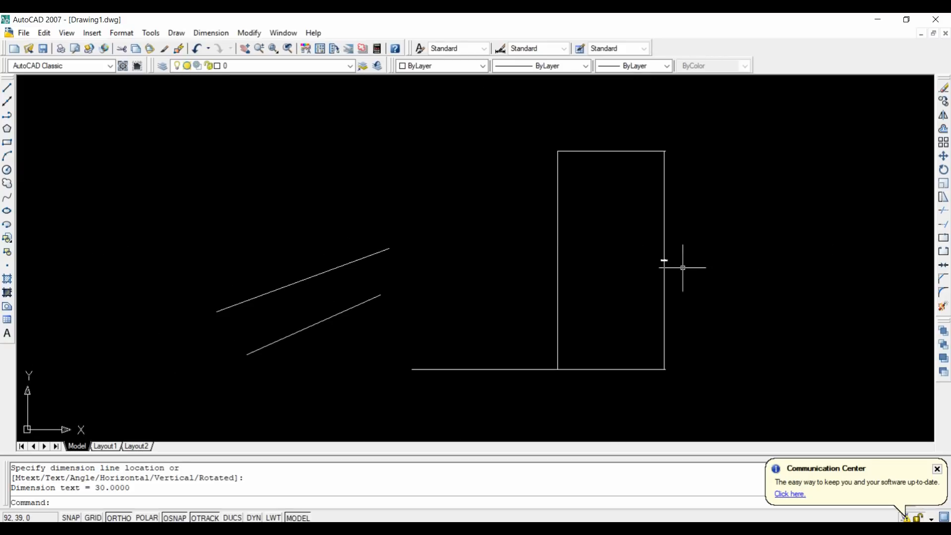
left_click(622, 369)
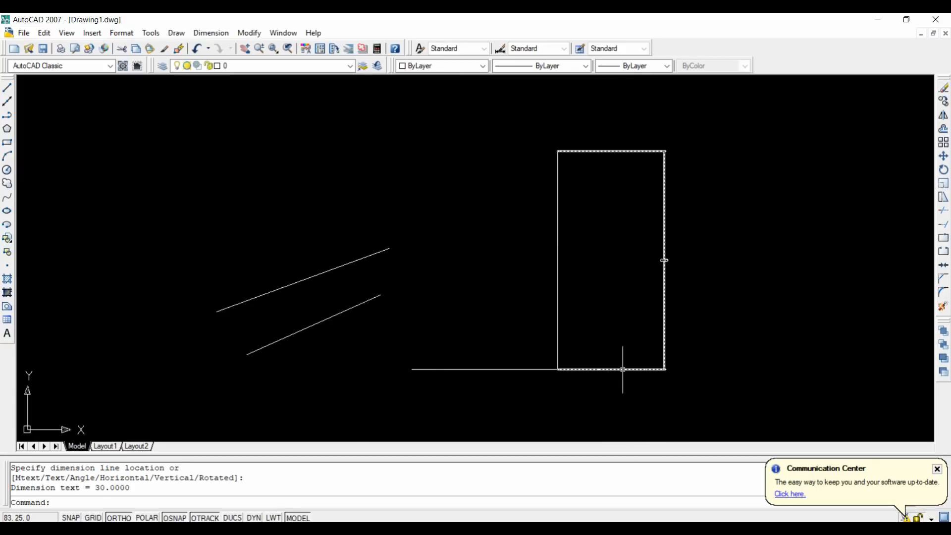
key("Delete")
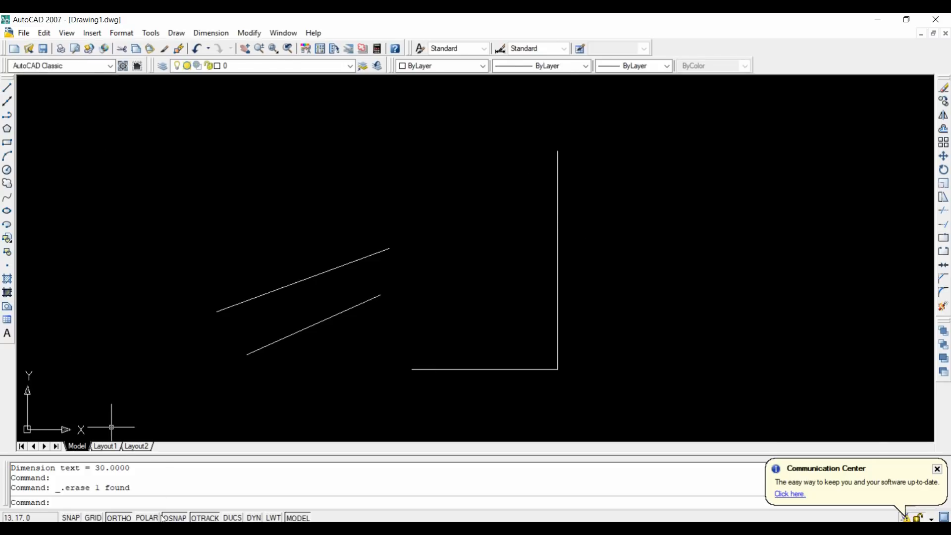
With Ortho mode off, draw a line from the horizontal line's left endpoint at a 30° angle override, ending freely beyond the vertical line.
left_click(123, 518)
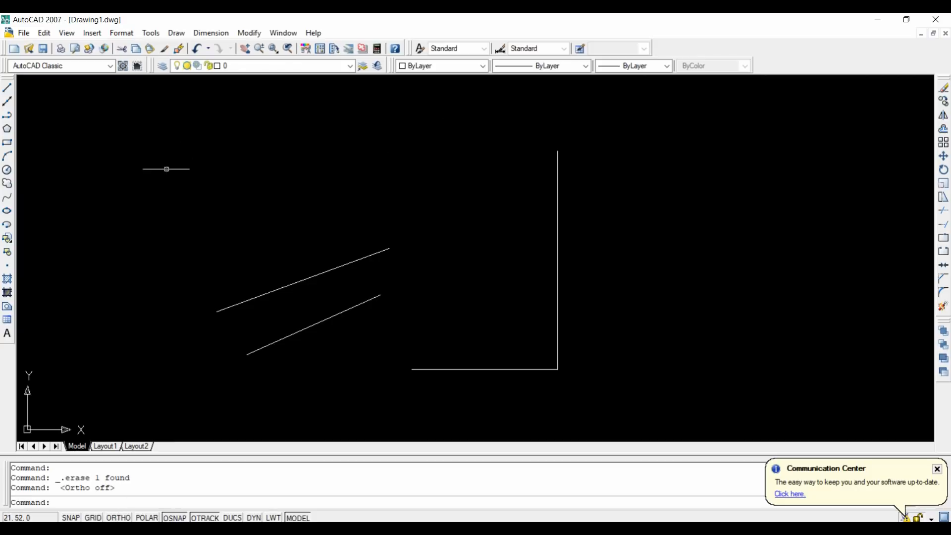
left_click(7, 87)
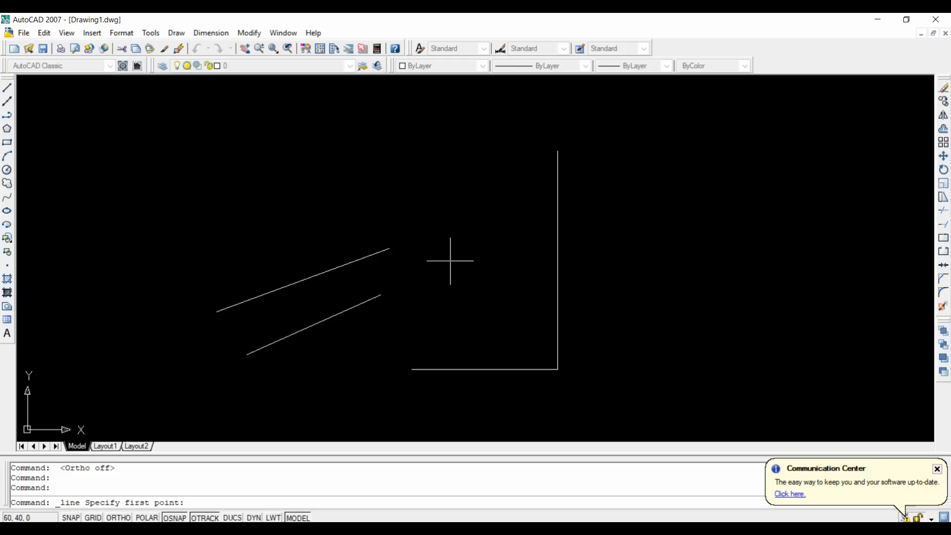
left_click(411, 368)
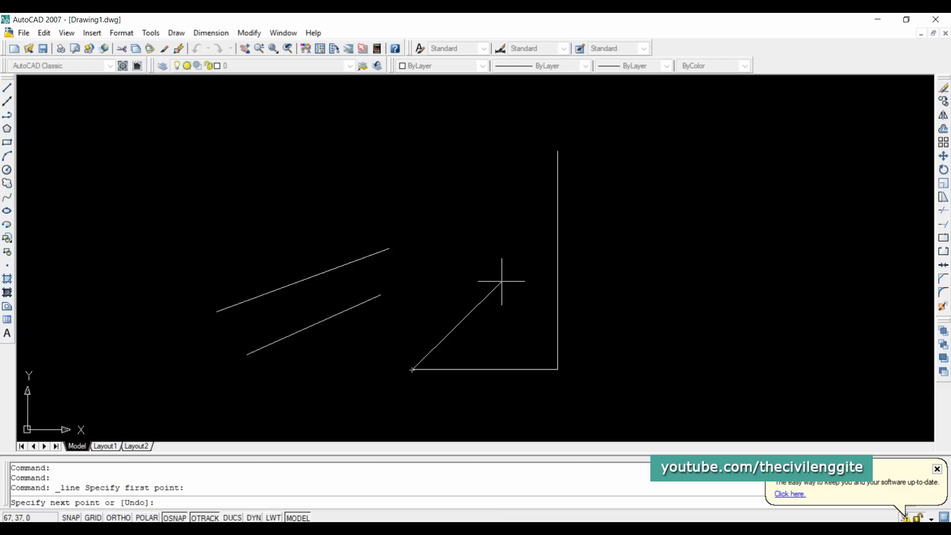
type("<")
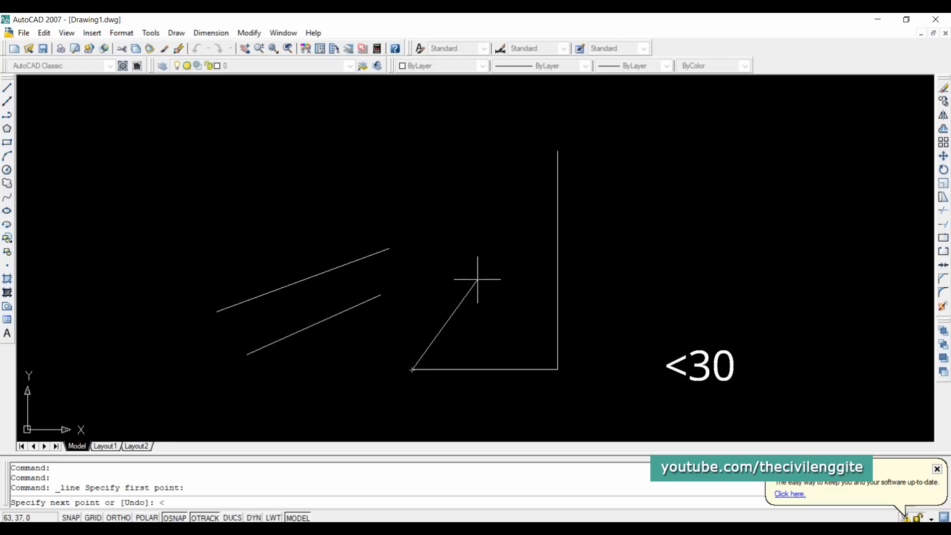
type("30")
key("Return")
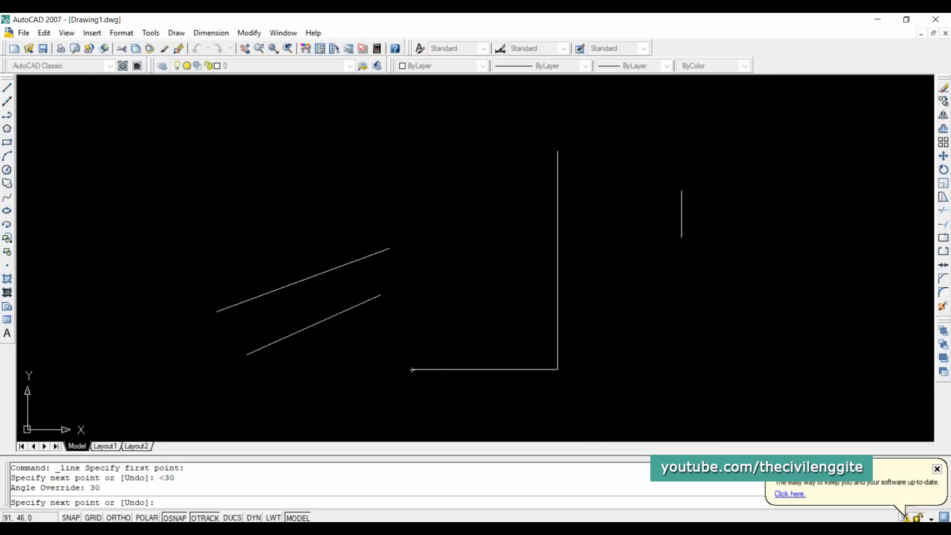
left_click(595, 264)
key("Escape")
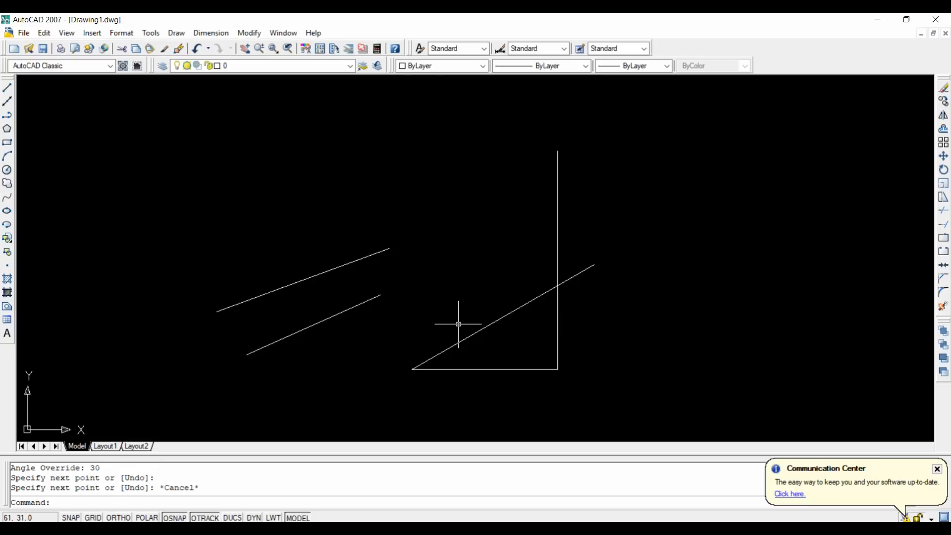
Delete the free-length 30° line that crosses the vertical line.
left_click(396, 257)
left_click(497, 319)
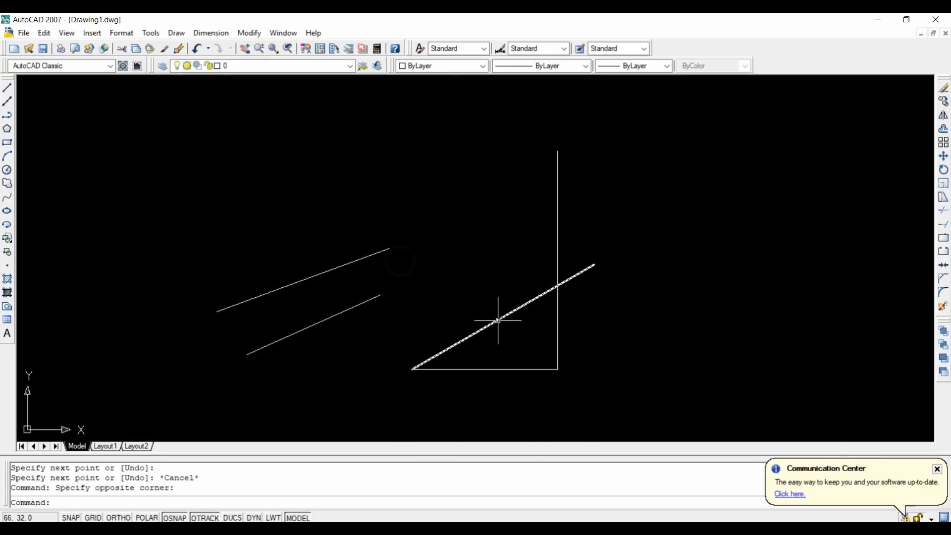
left_click(497, 319)
key("Delete")
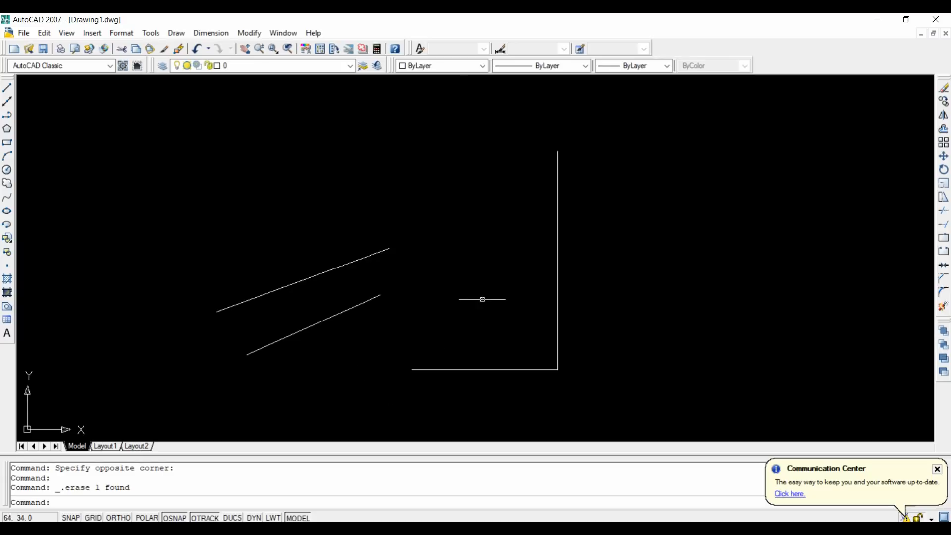
left_click(7, 88)
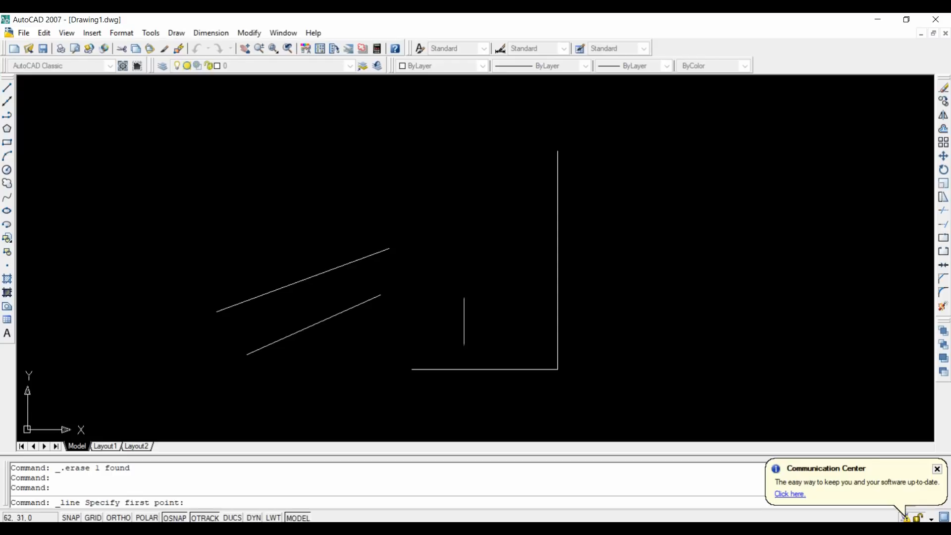
left_click(411, 369)
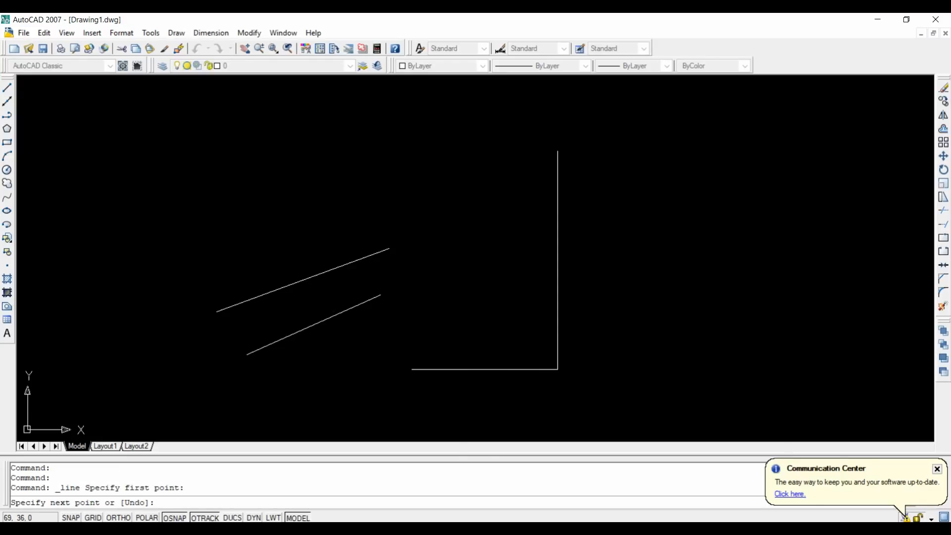
key("F8")
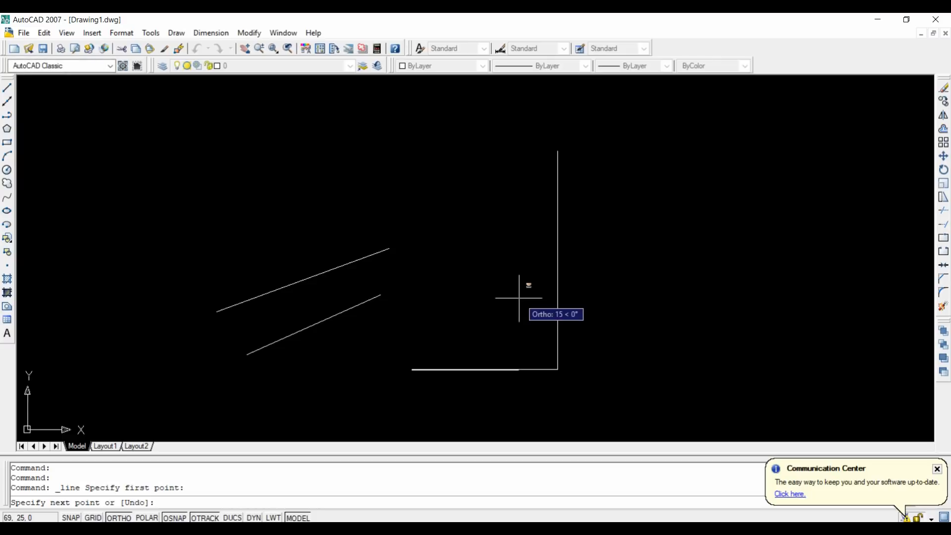
type("@")
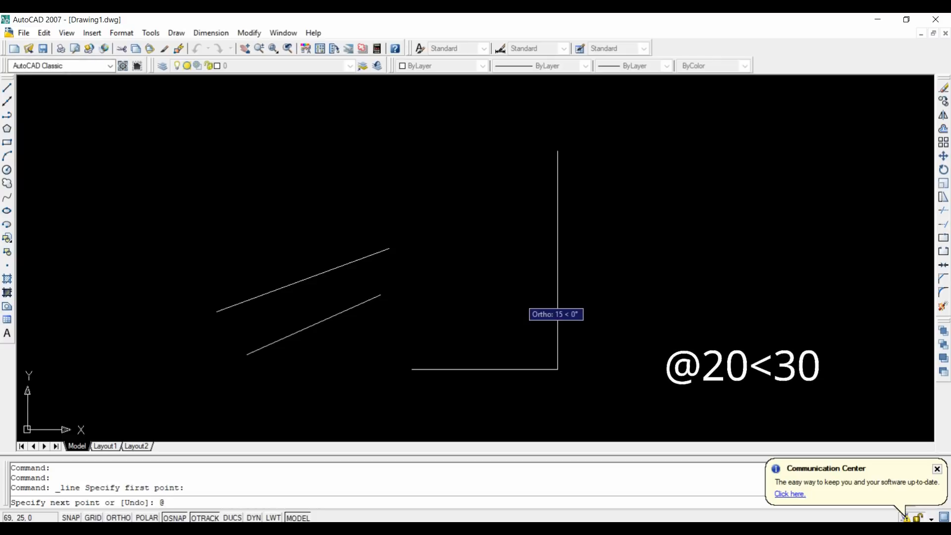
type("20")
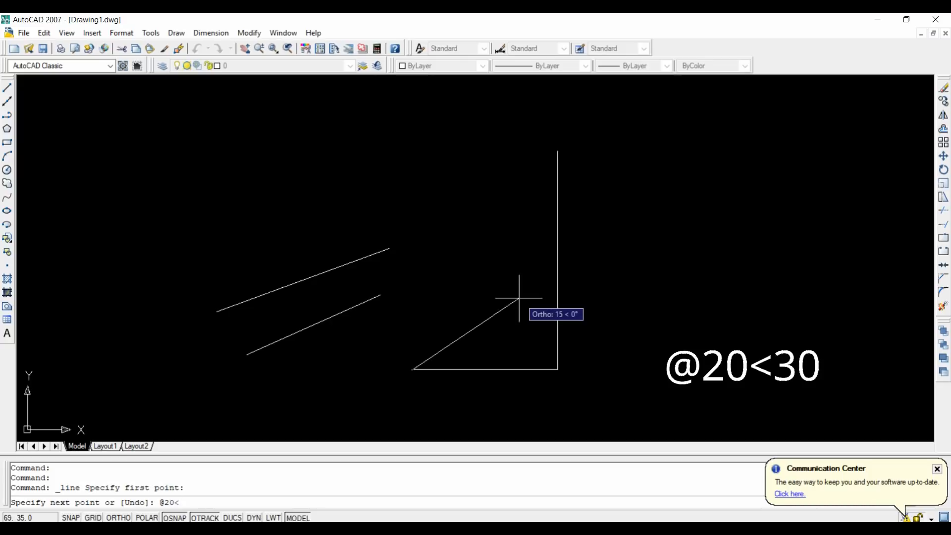
type("<30")
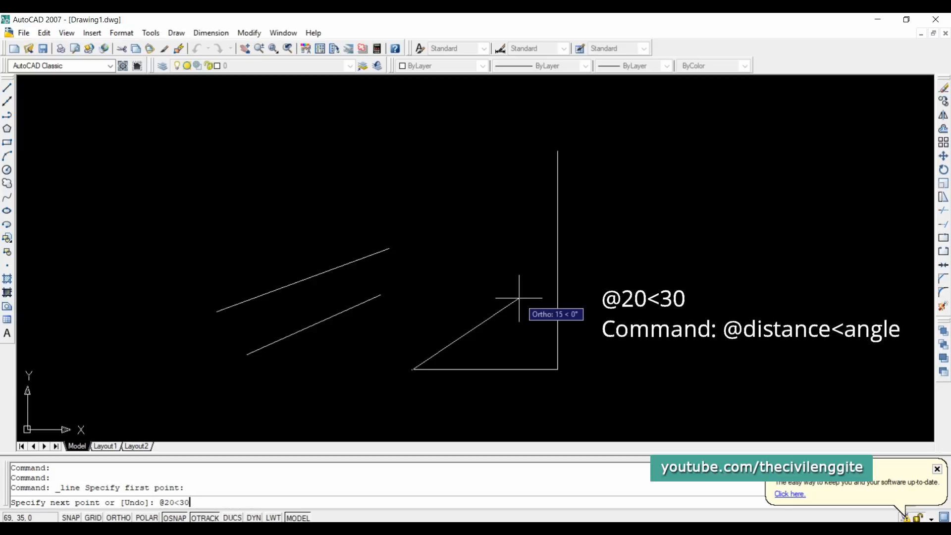
key("Return")
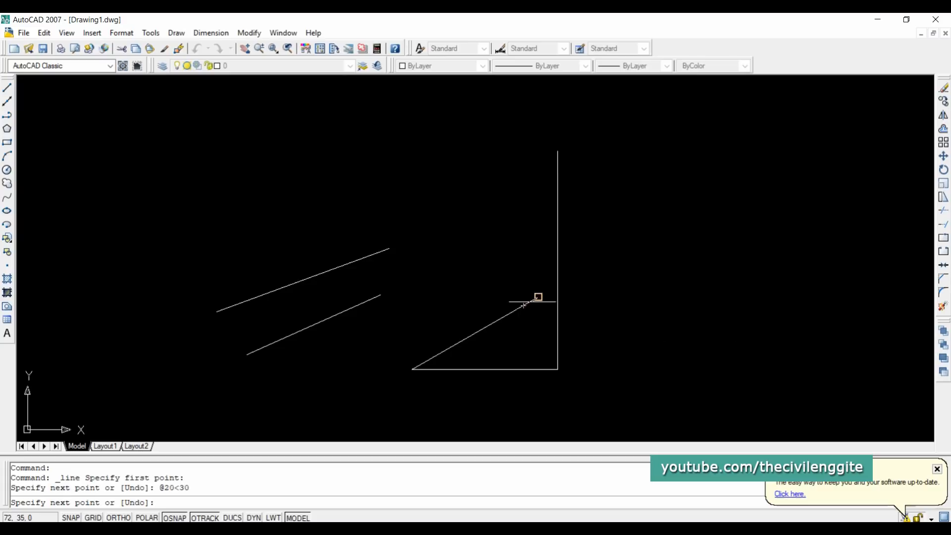
key("Escape")
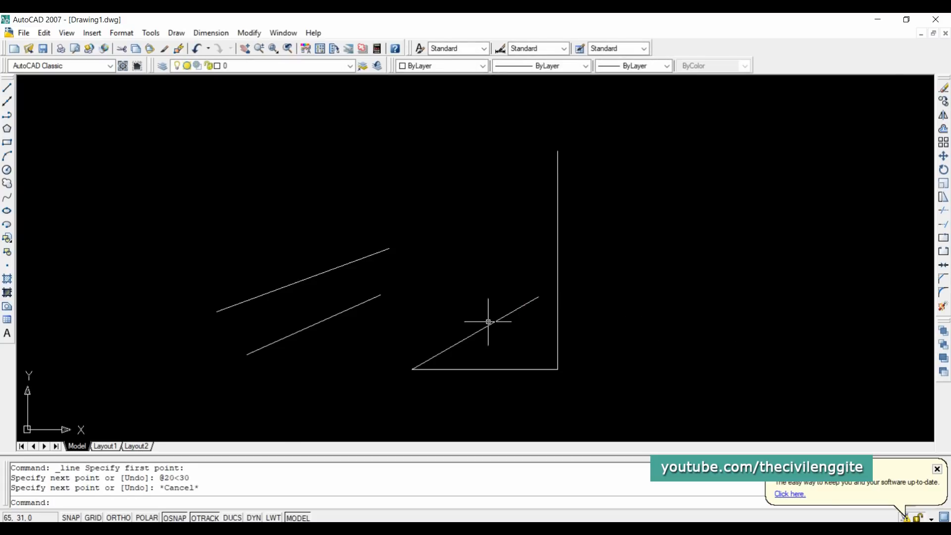